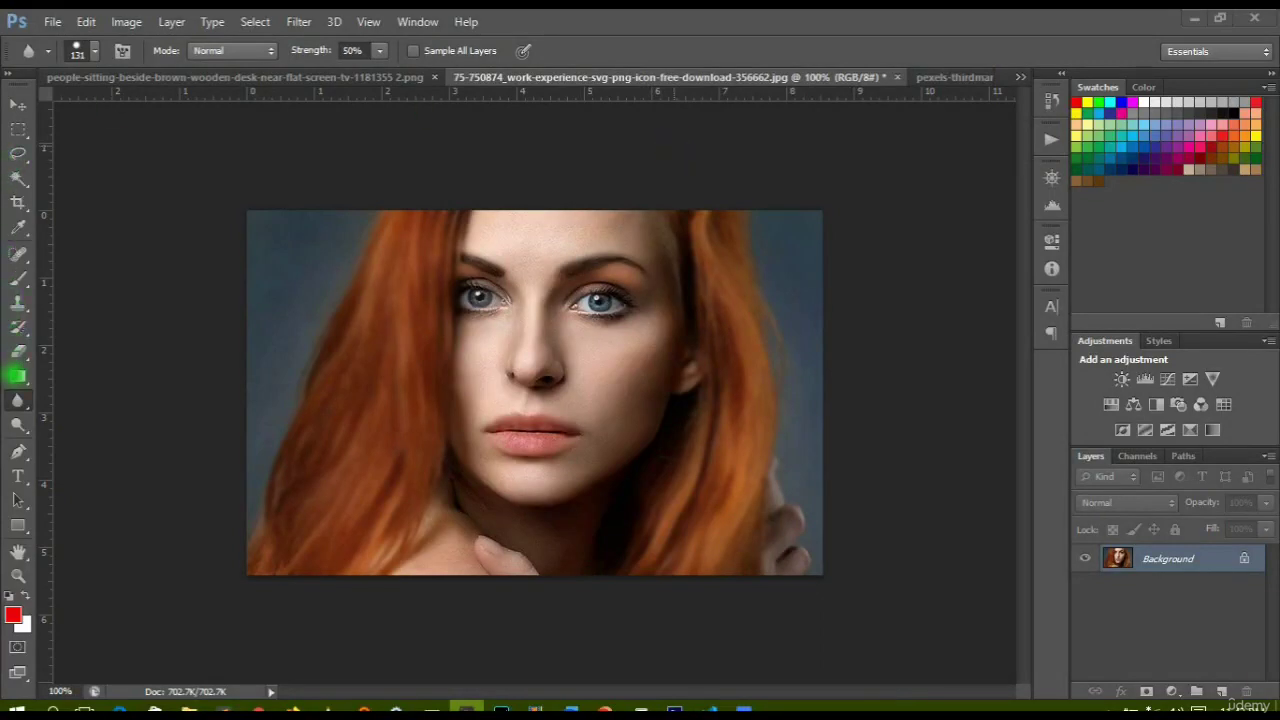
# Activate the Gradient Tool for the open portrait photo
pyautogui.click(16, 375)
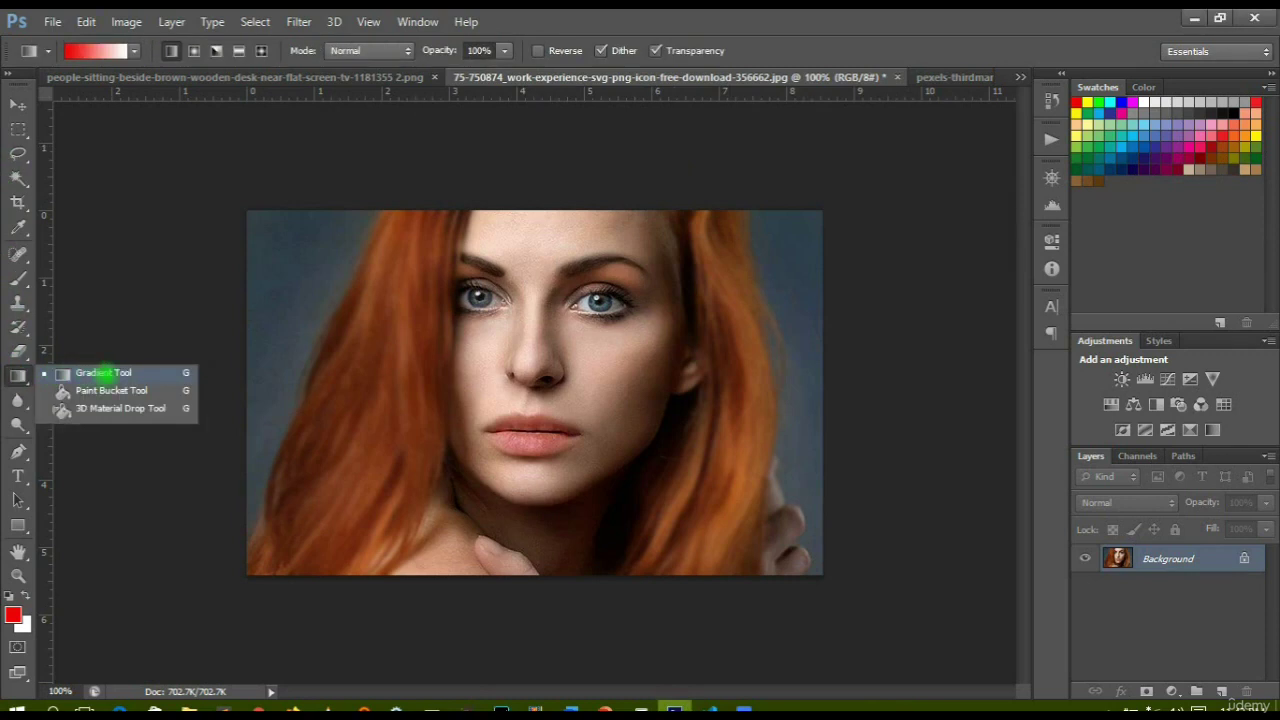
pyautogui.click(900, 16)
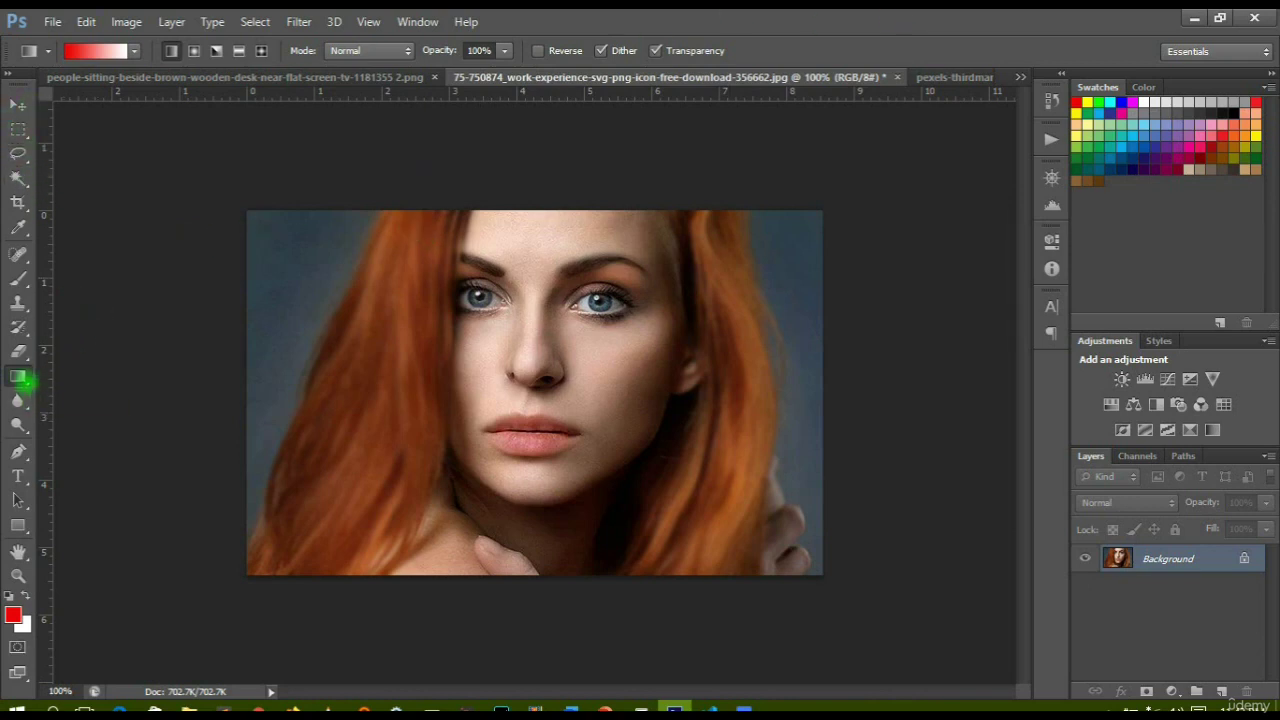
pyautogui.rightClick(22, 378)
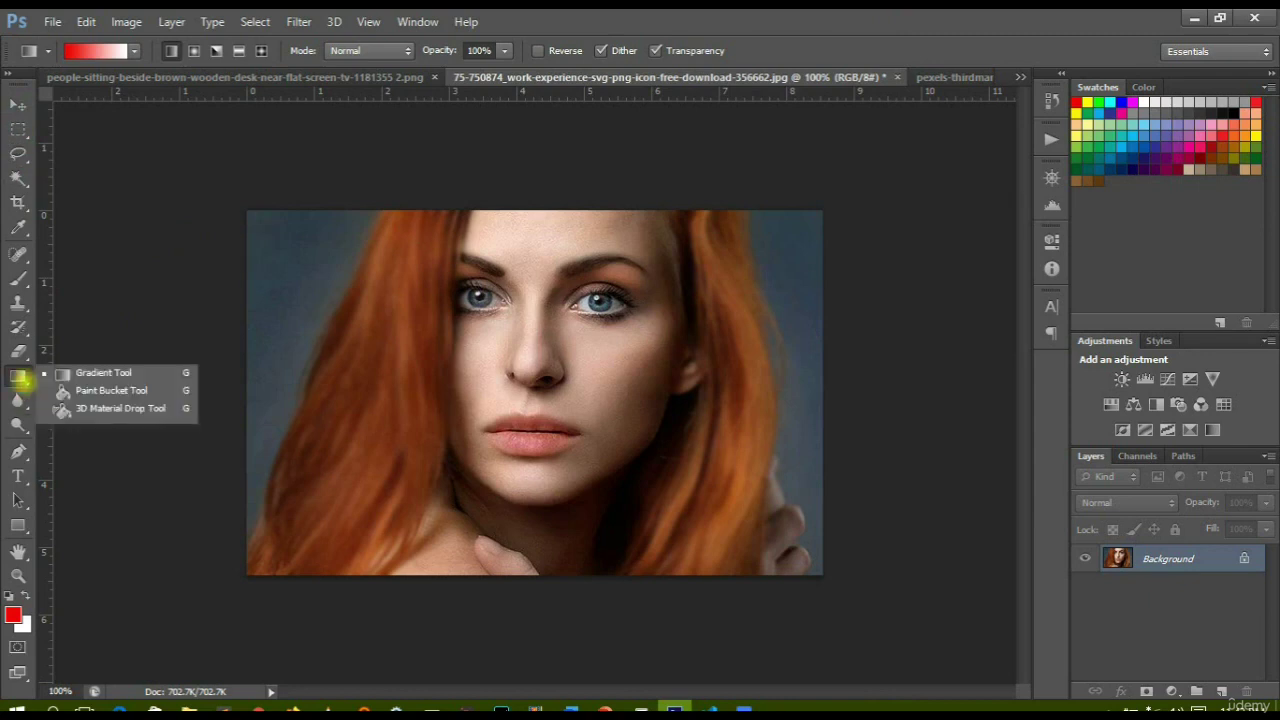
pyautogui.click(82, 370)
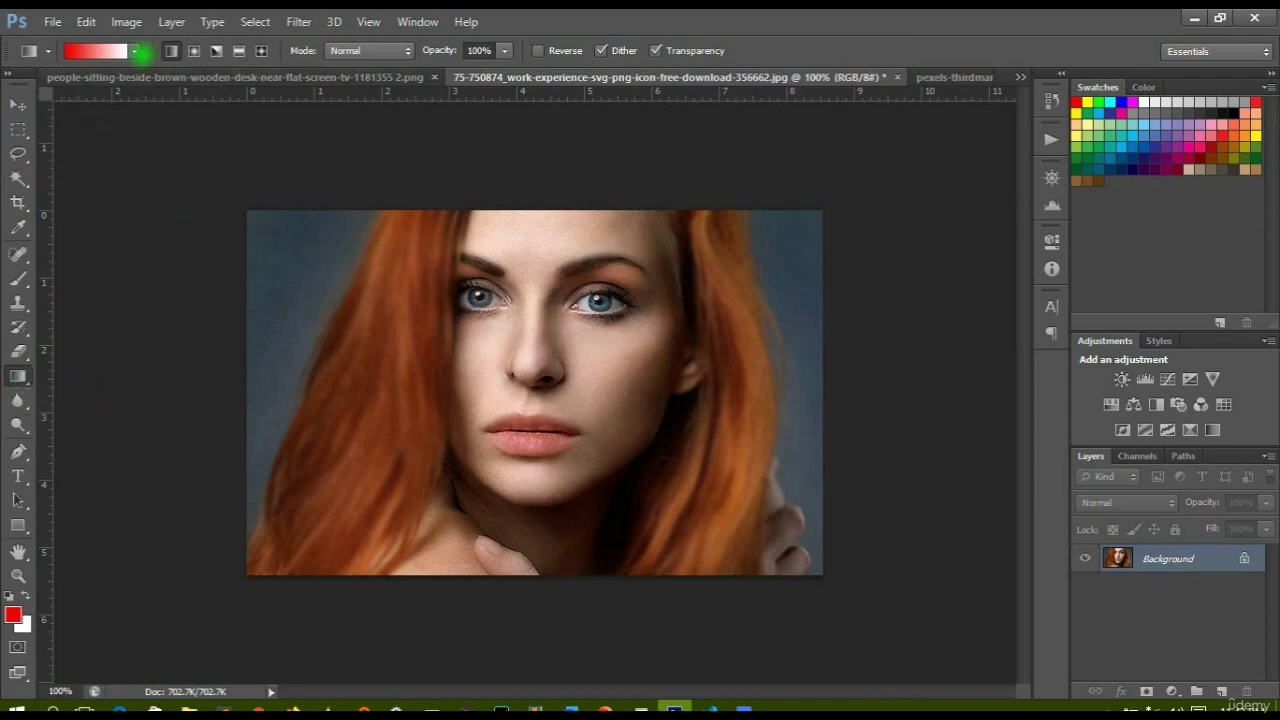
# Browse the gradient presets available for the Gradient Tool
pyautogui.click(134, 51)
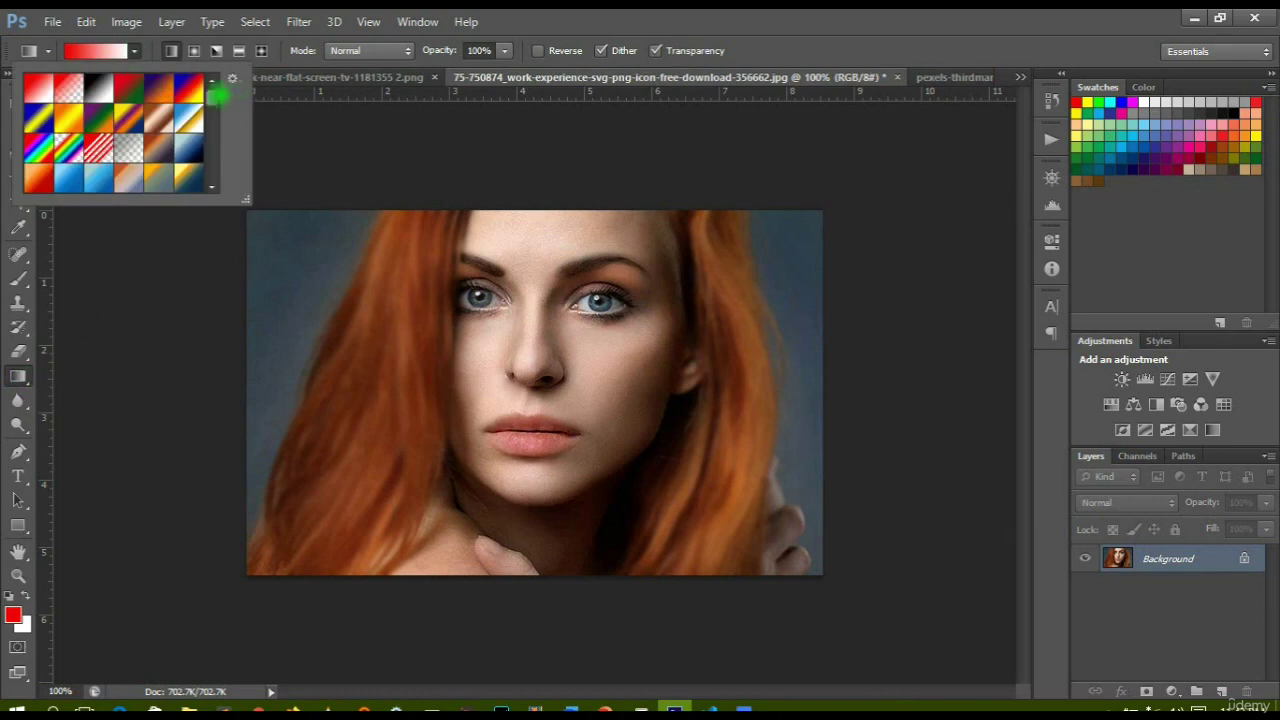
pyautogui.moveTo(214, 99); pyautogui.dragTo(210, 106)
pyautogui.scroll(5, 157, 131)
pyautogui.scroll(2, 115, 133)
pyautogui.scroll(-2, 115, 133)
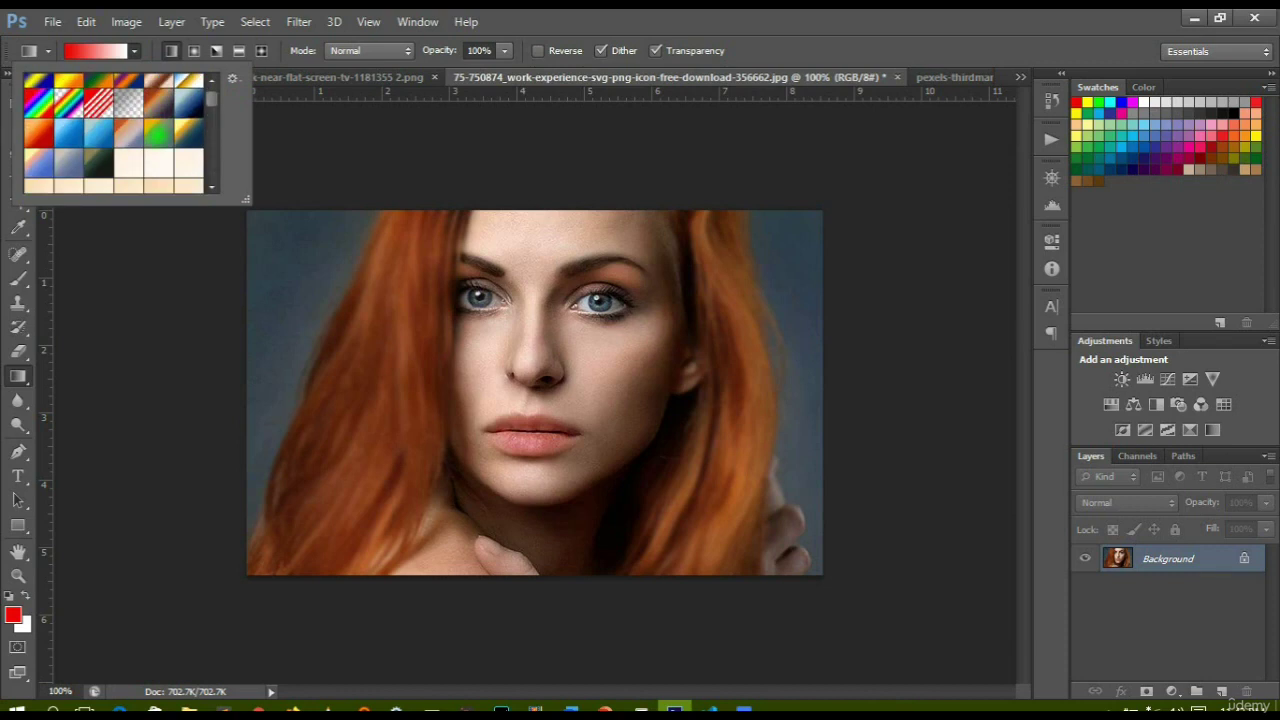
pyautogui.scroll(2, 160, 150)
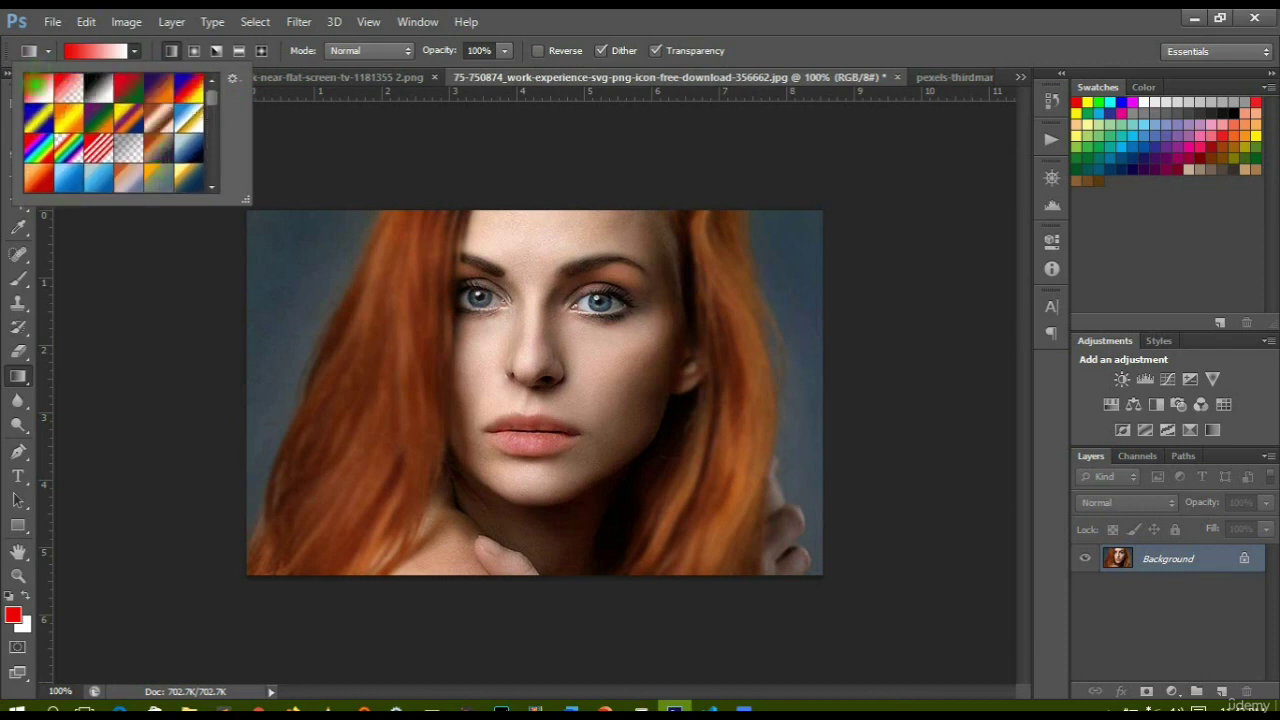
pyautogui.scroll(-1, 80, 140)
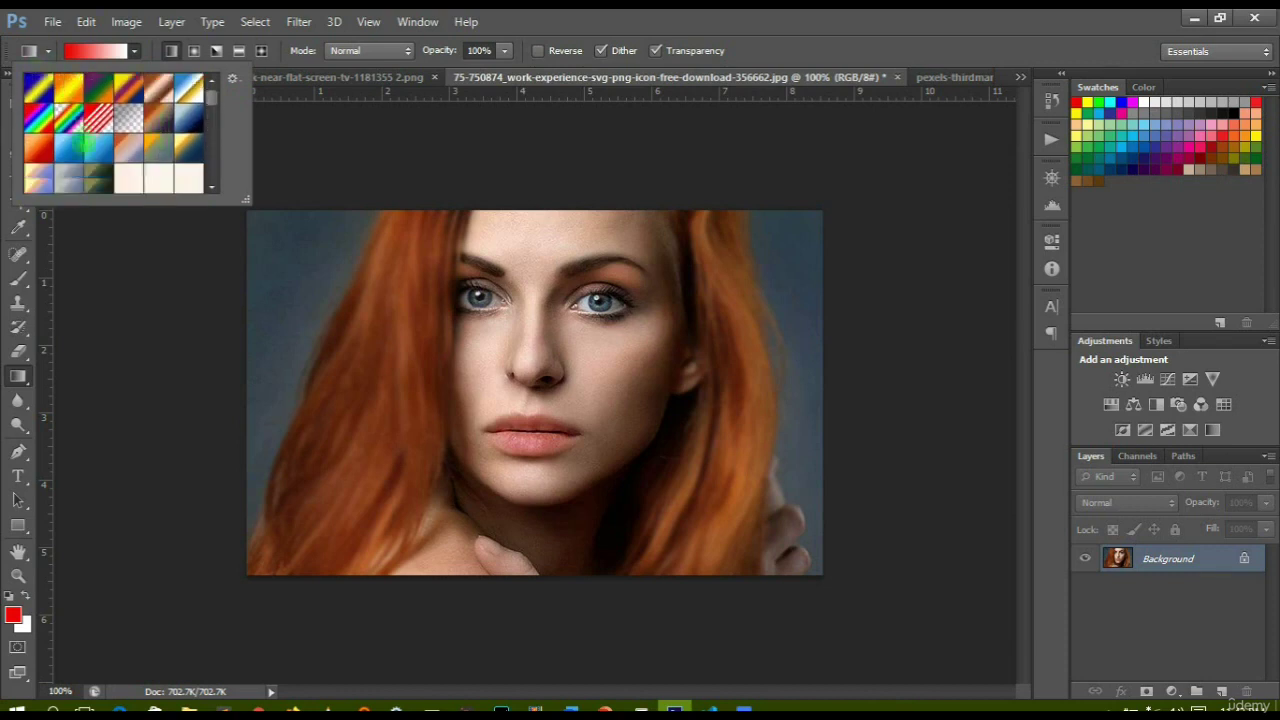
pyautogui.scroll(-2, 95, 160)
pyautogui.scroll(-2, 97, 167)
pyautogui.scroll(2, 97, 167)
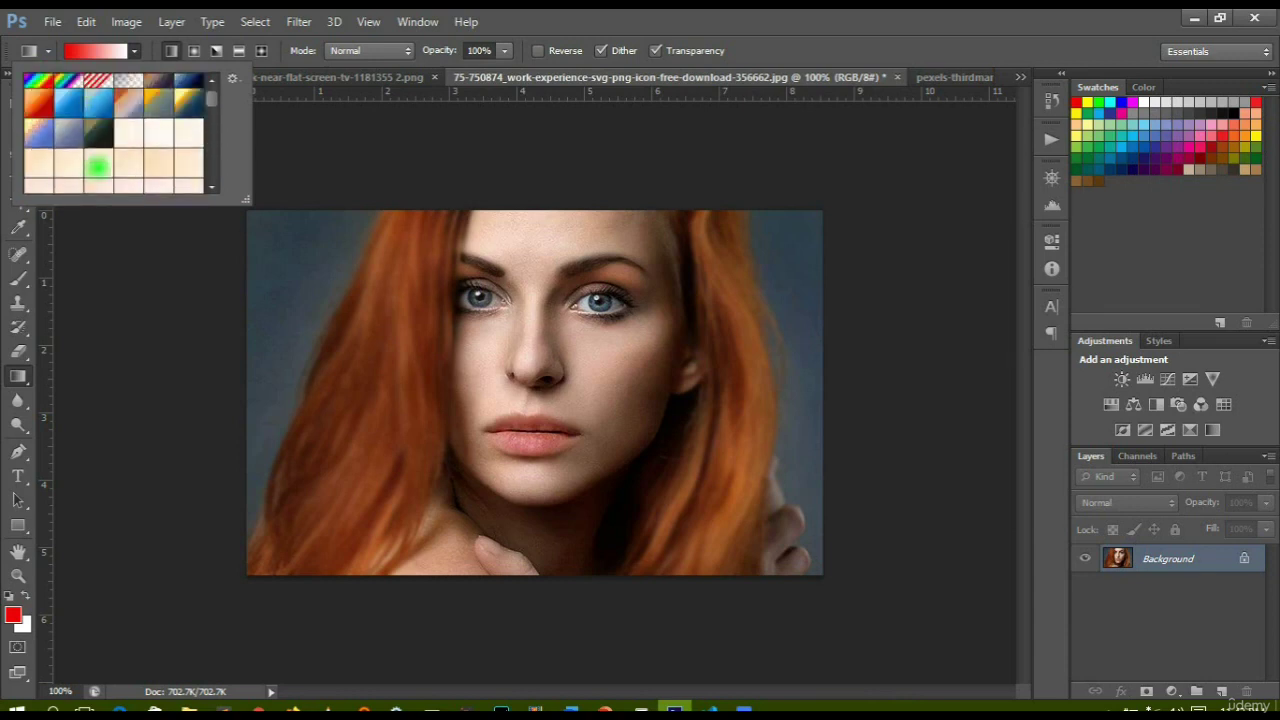
pyautogui.scroll(3, 97, 167)
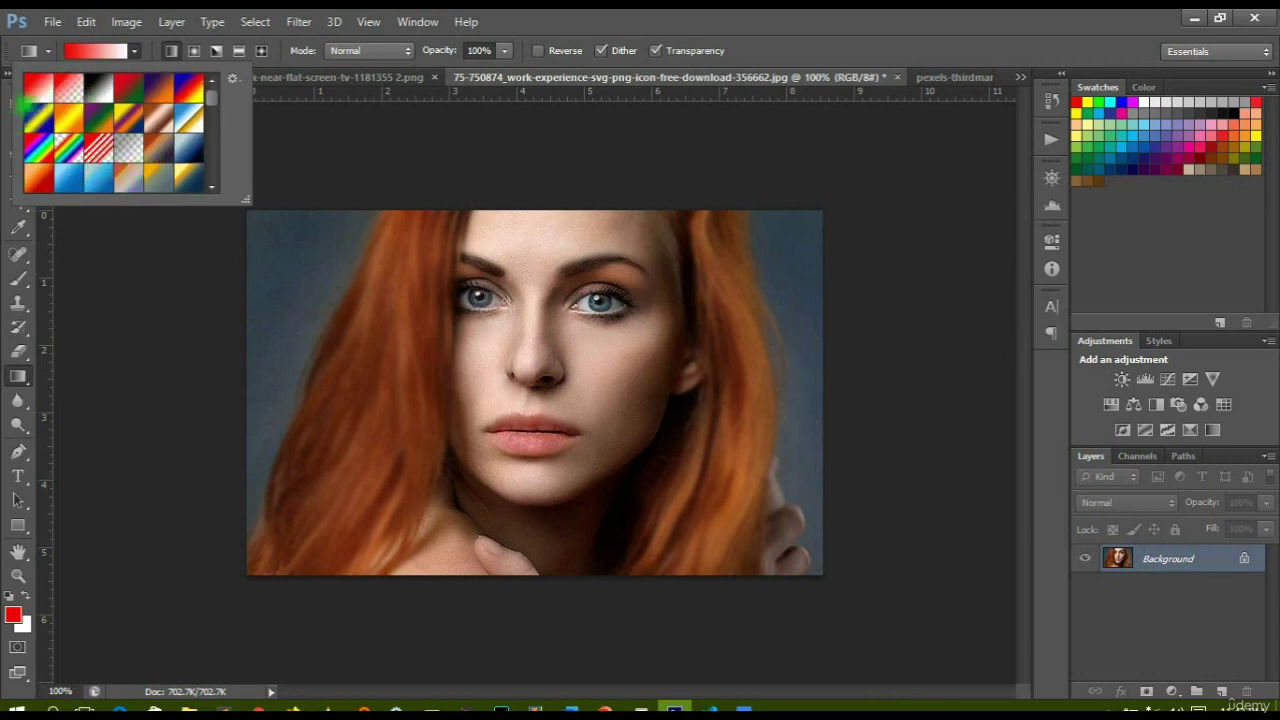
pyautogui.click(210, 180)
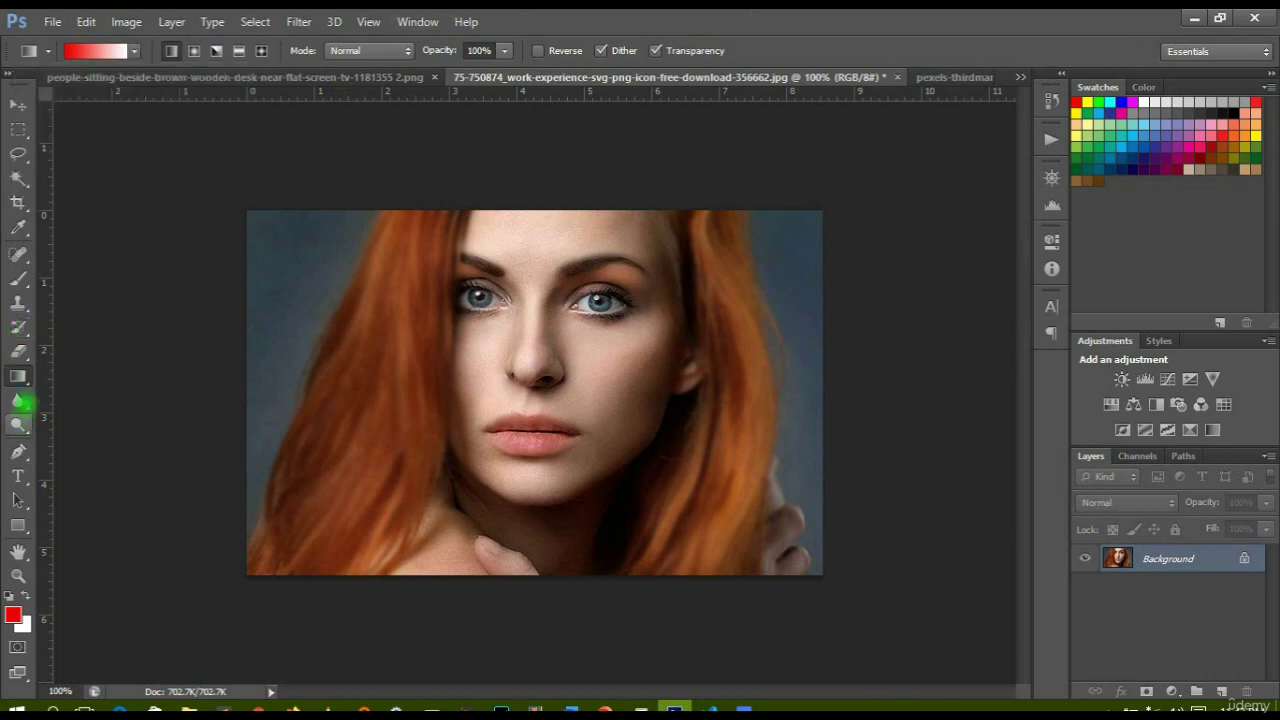
# Examine the gradient styles from Linear to Diamond and the current gradient's settings in the Gradient Editor
pyautogui.moveTo(18, 376); pyautogui.dragTo(70, 370)
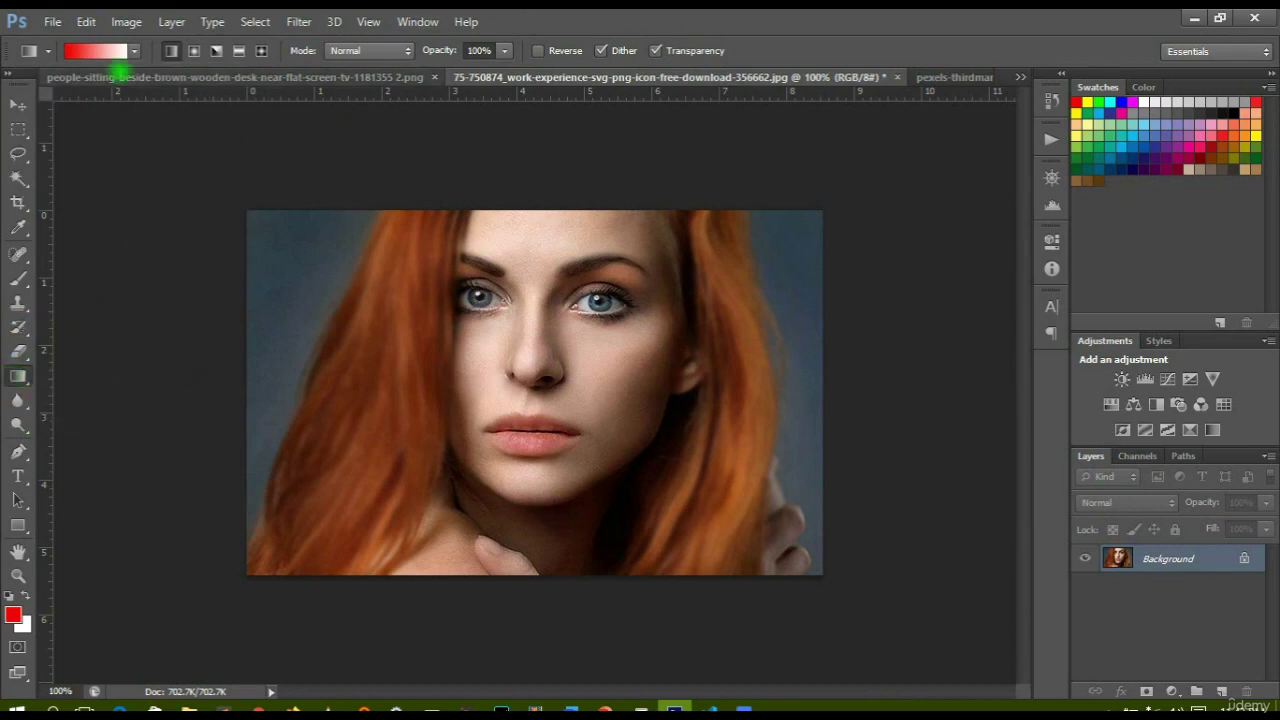
pyautogui.click(134, 50)
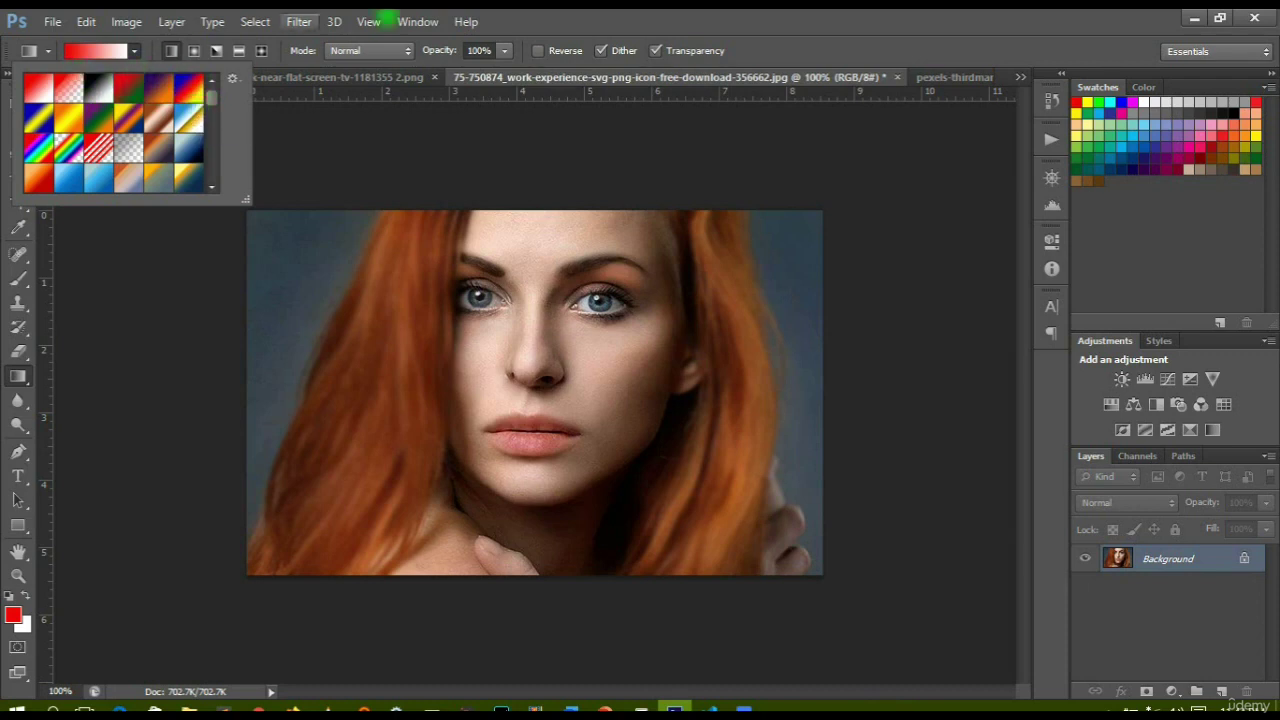
pyautogui.click(611, 15)
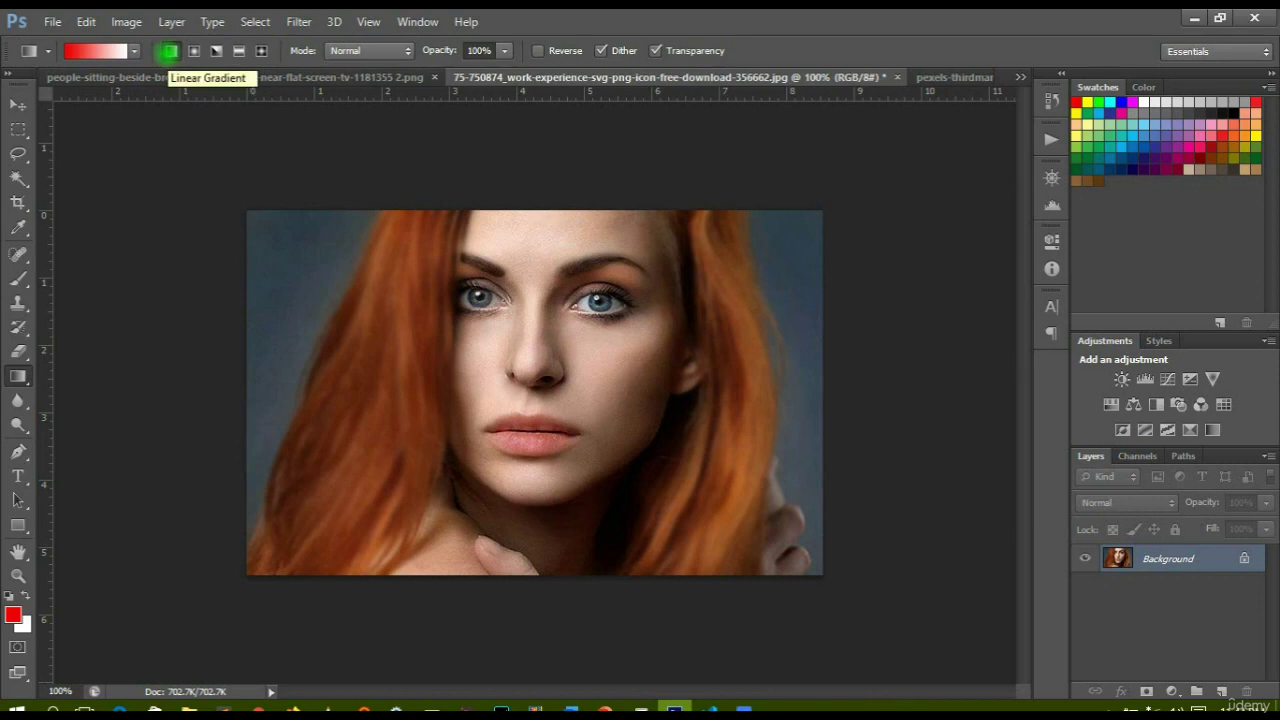
pyautogui.click(194, 50)
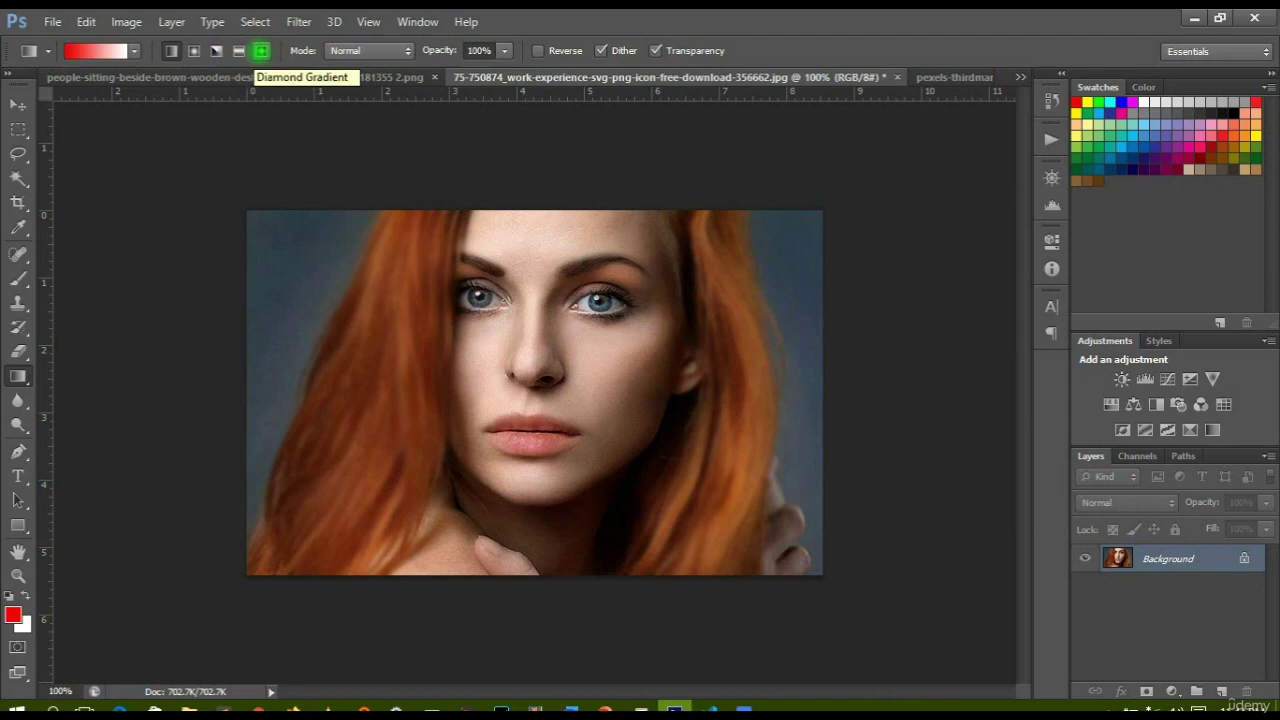
pyautogui.click(134, 51)
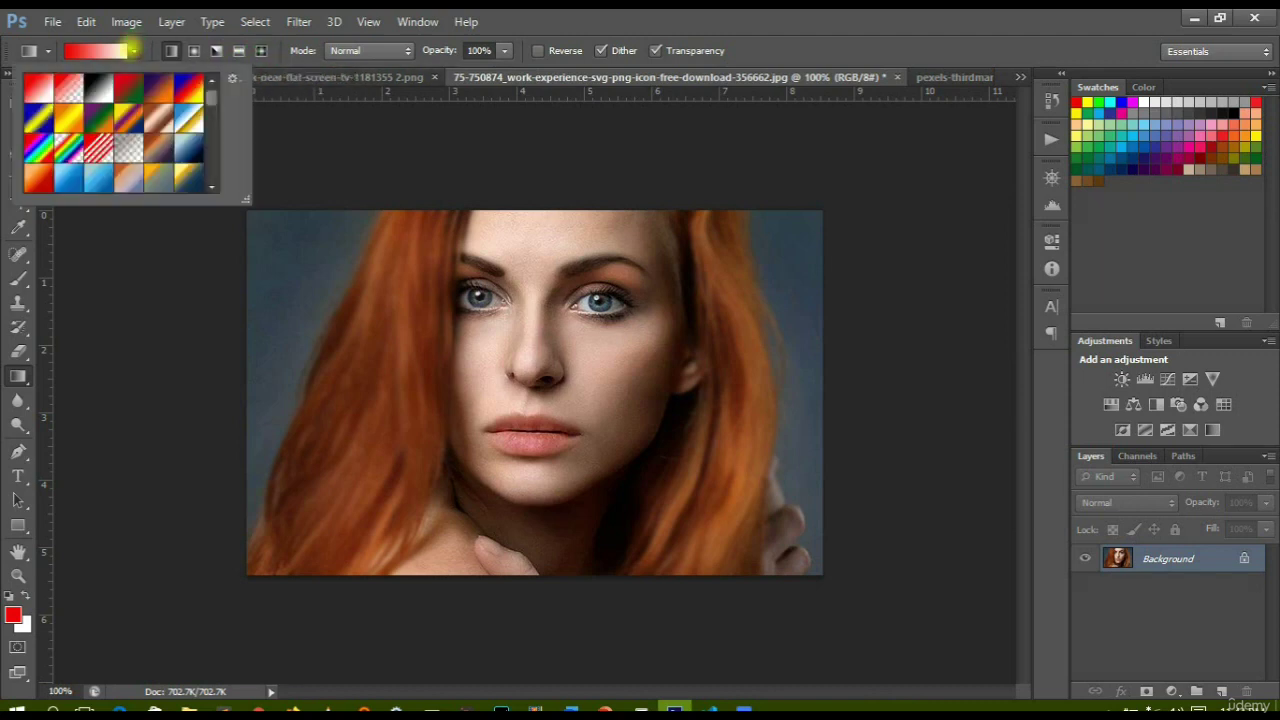
pyautogui.click(614, 16)
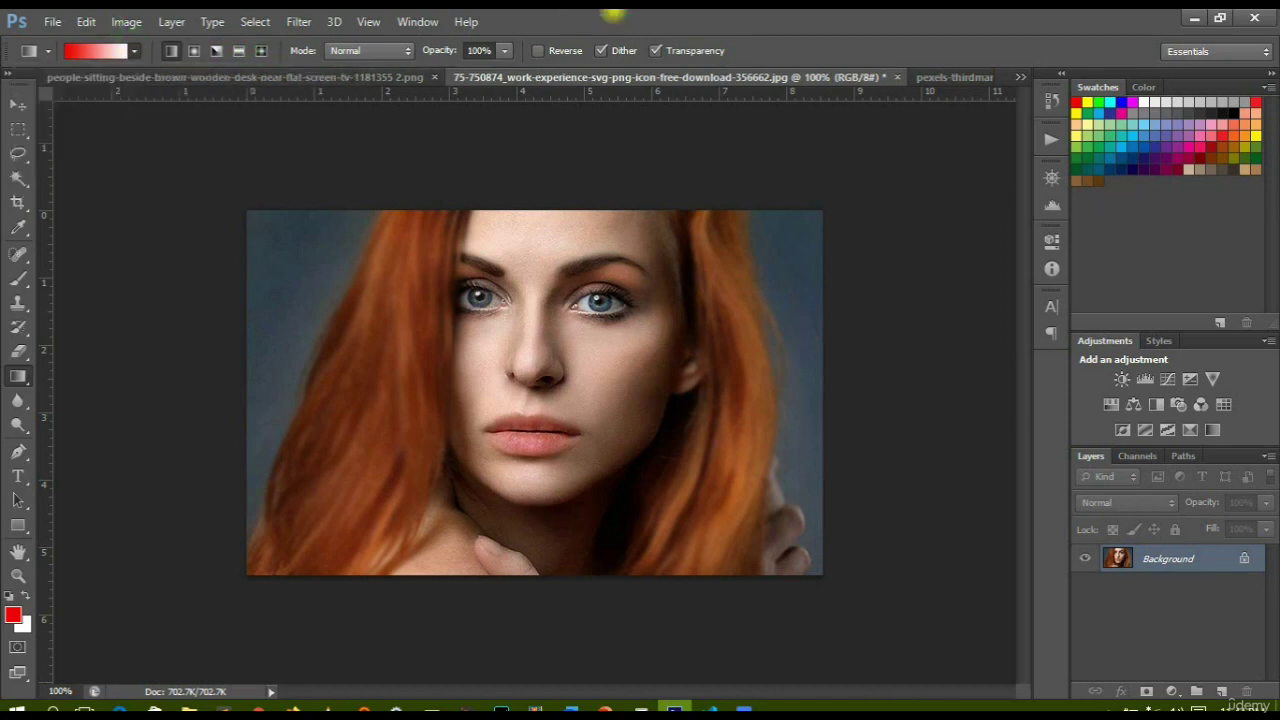
pyautogui.click(134, 51)
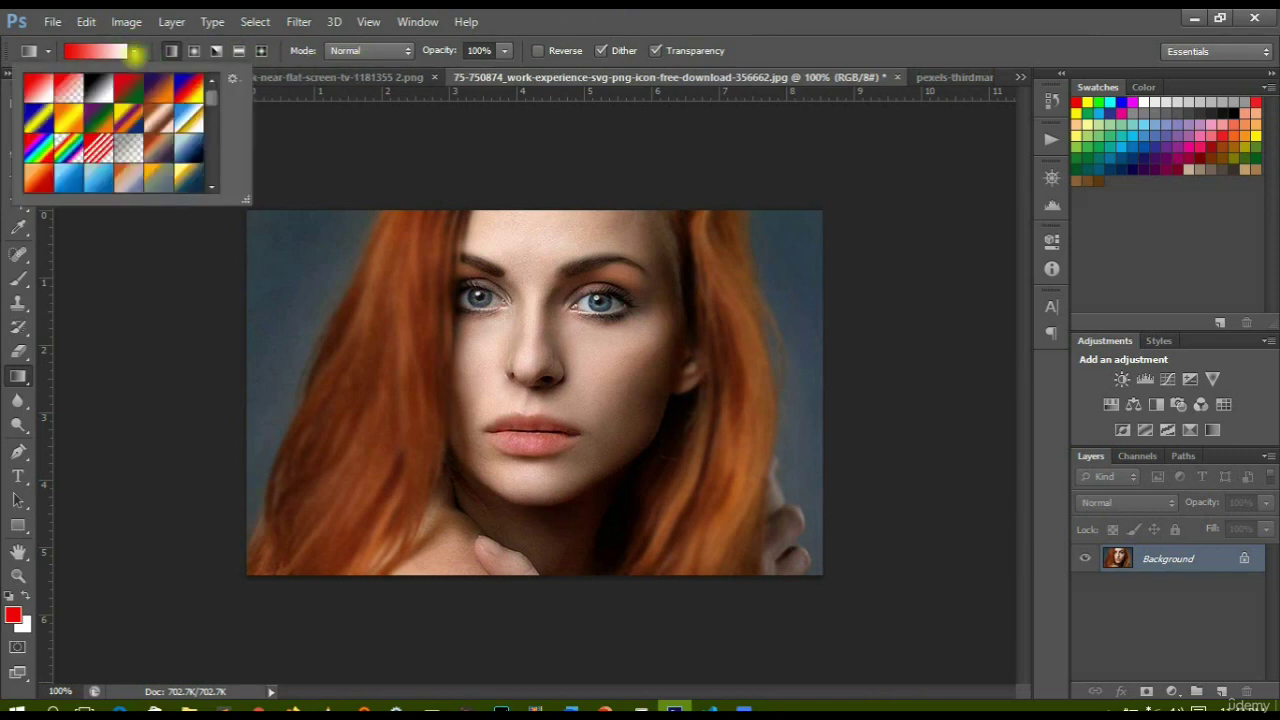
pyautogui.click(82, 52)
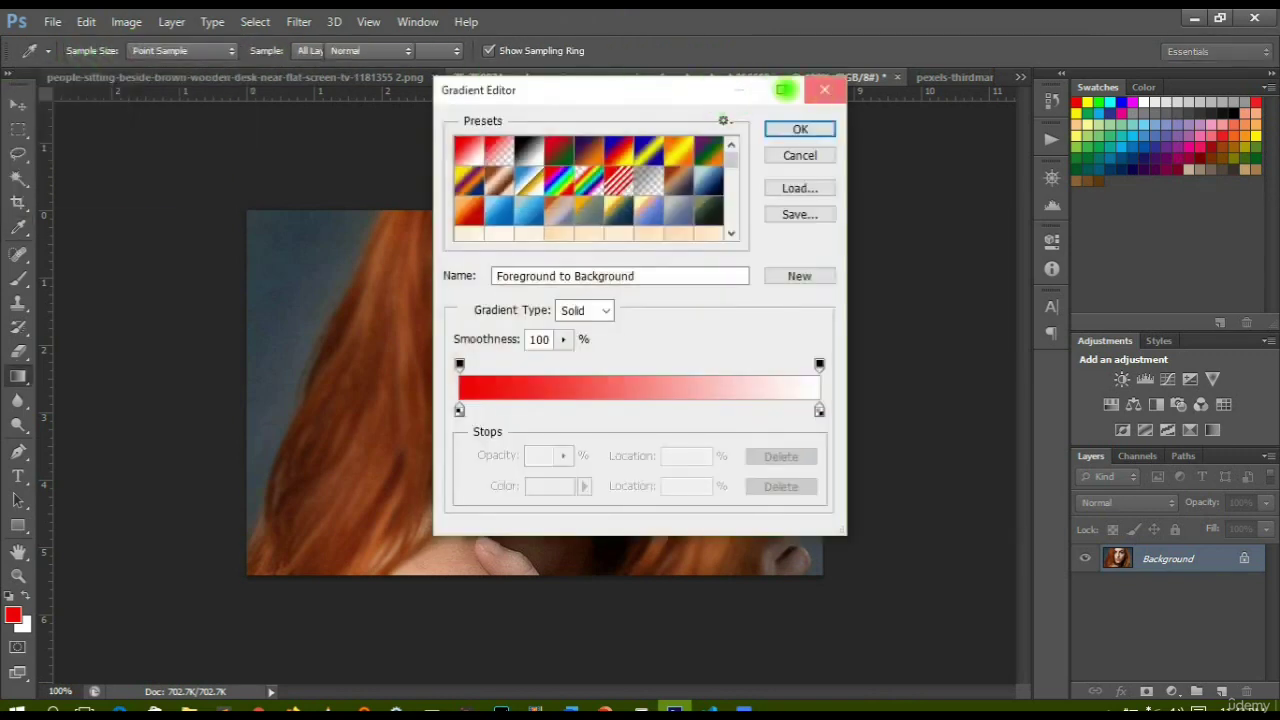
pyautogui.click(824, 89)
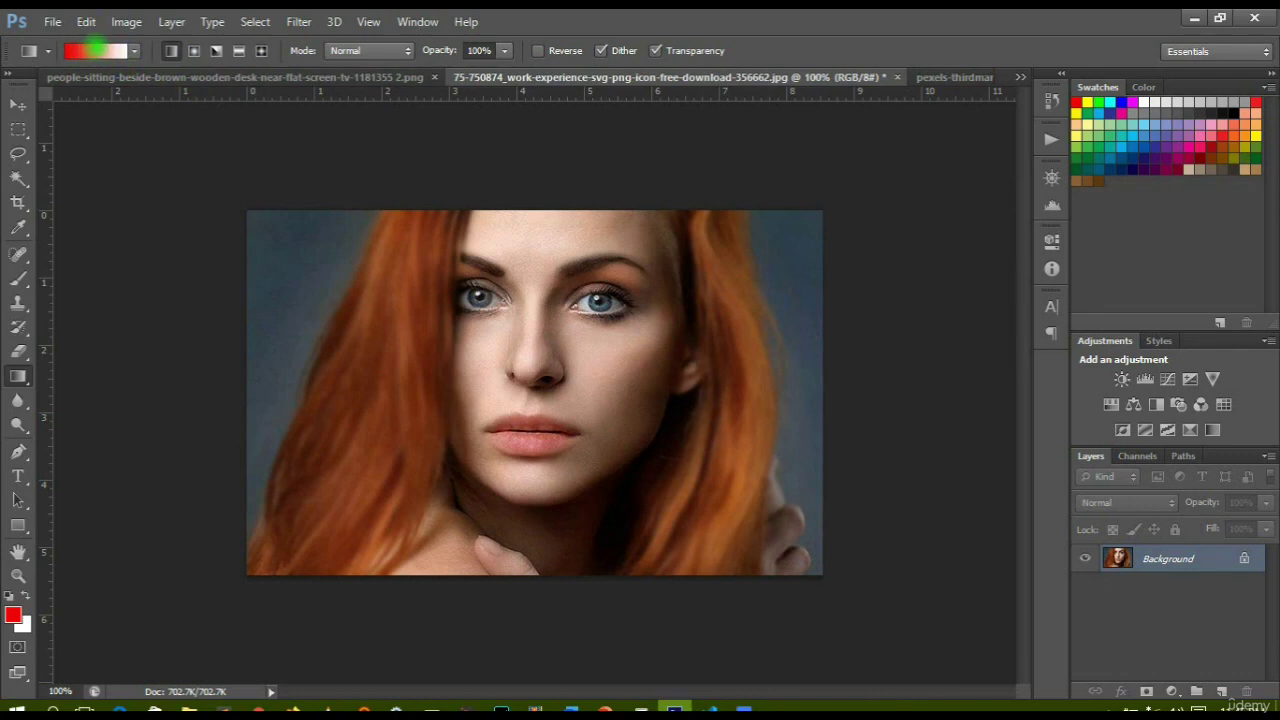
# Set the color stop at location 0% of the Foreground to Background gradient to blue 1200ff in the Gradient Editor
pyautogui.click(82, 50)
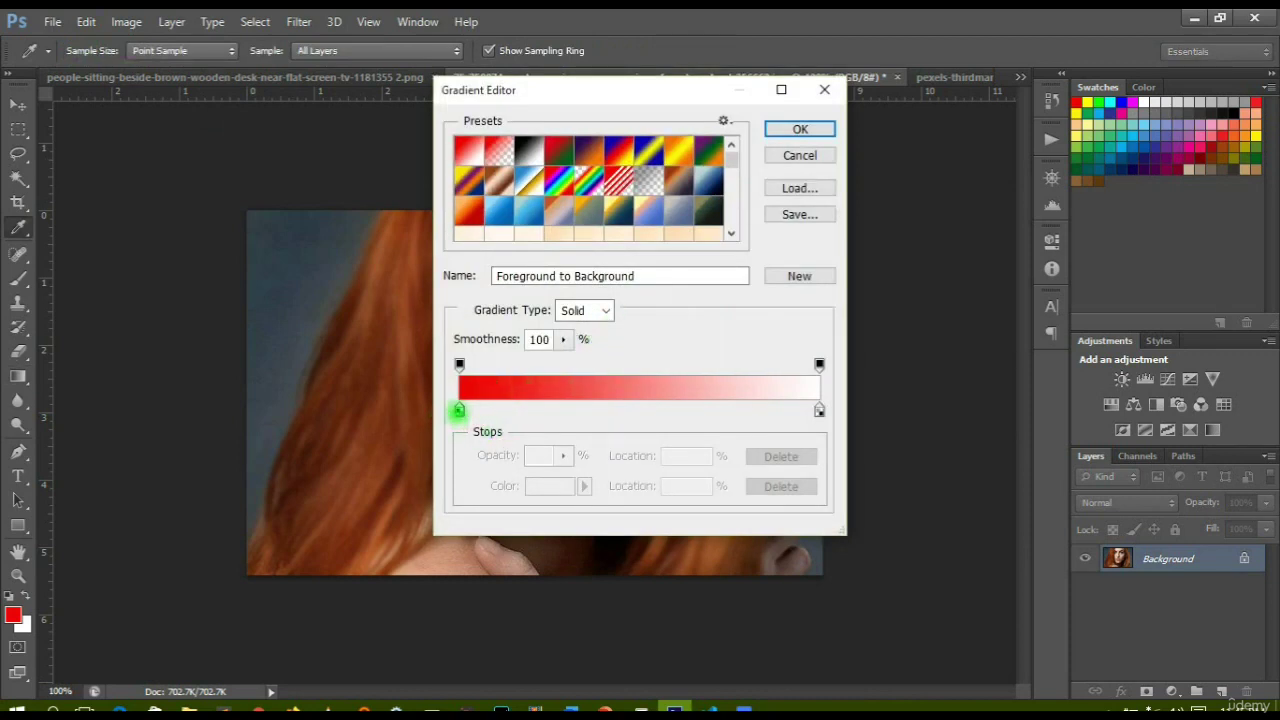
pyautogui.click(459, 410)
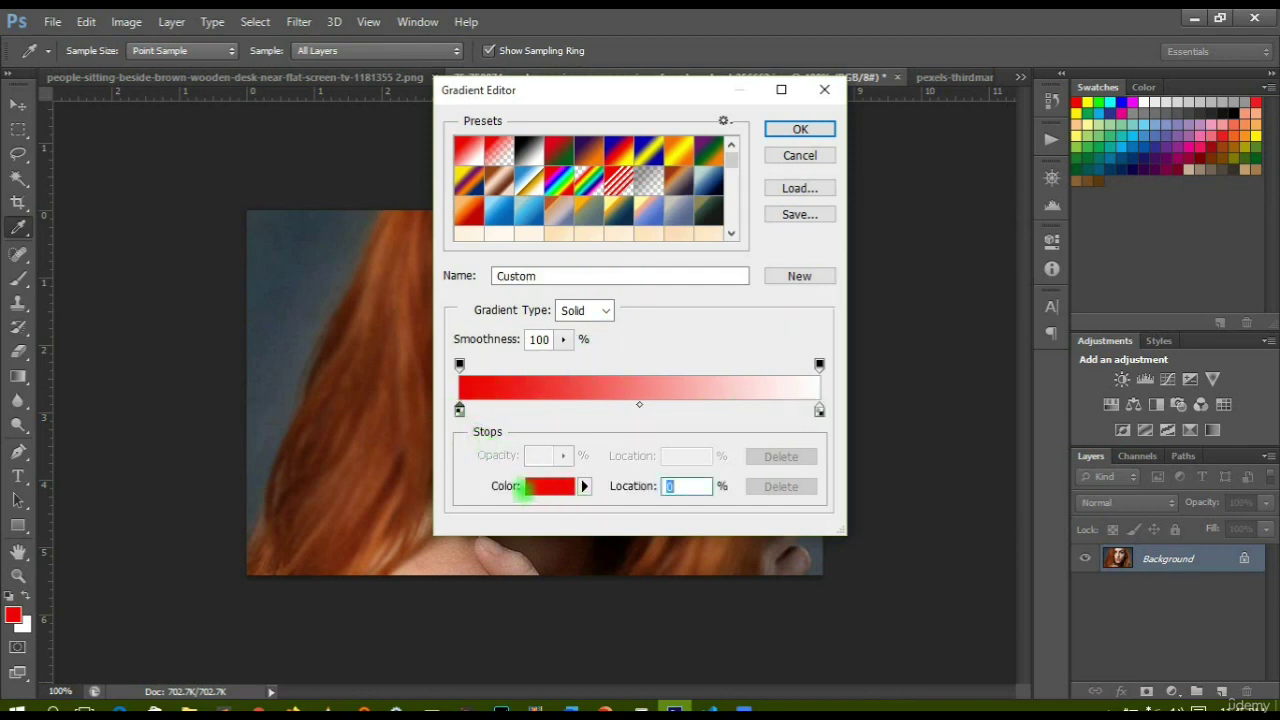
pyautogui.click(584, 486)
pyautogui.click(550, 486)
pyautogui.click(550, 486)
pyautogui.moveTo(830, 243); pyautogui.dragTo(826, 284)
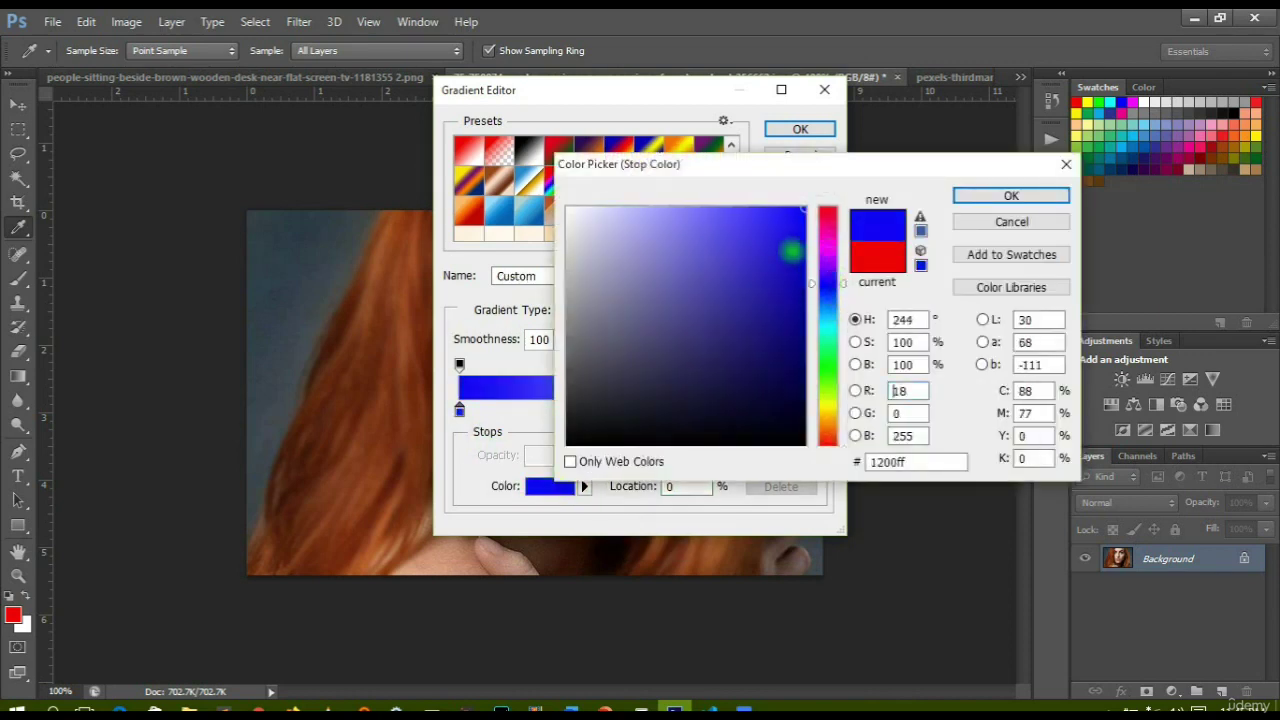
pyautogui.click(1011, 195)
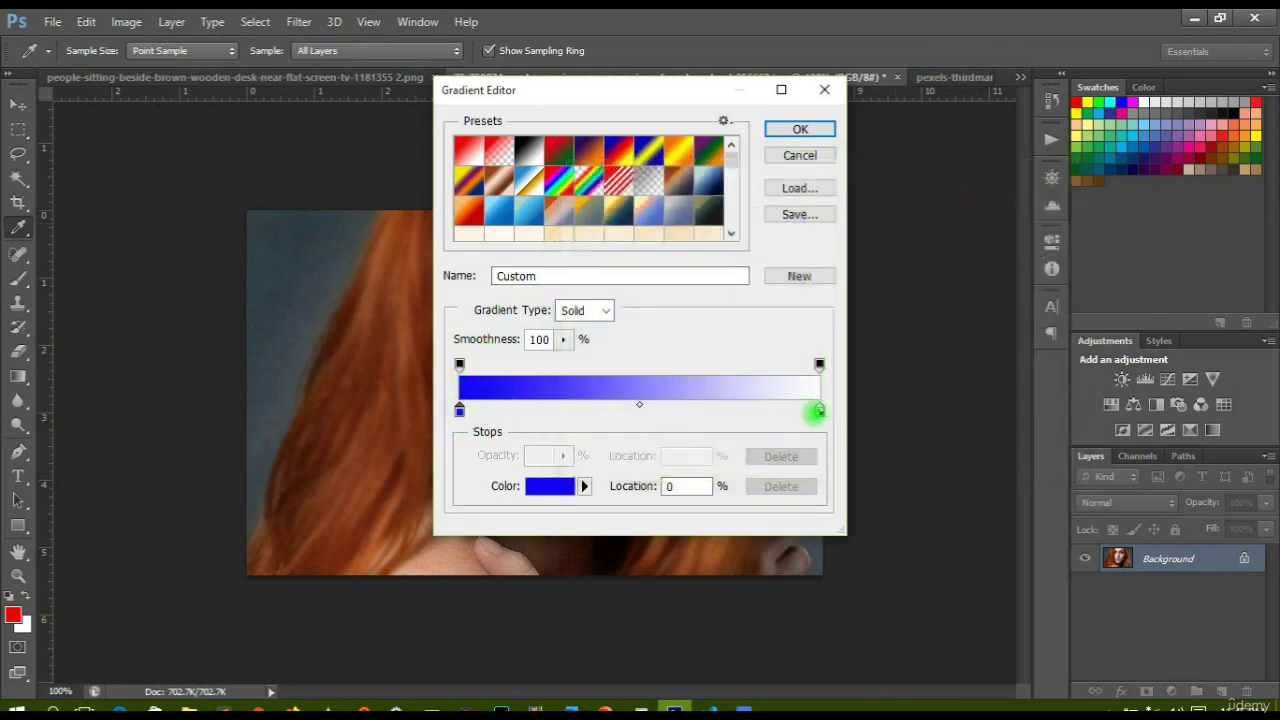
# Set the gradient's color stop at location 100% to a bright pink-magenta and apply the custom gradient
pyautogui.click(818, 410)
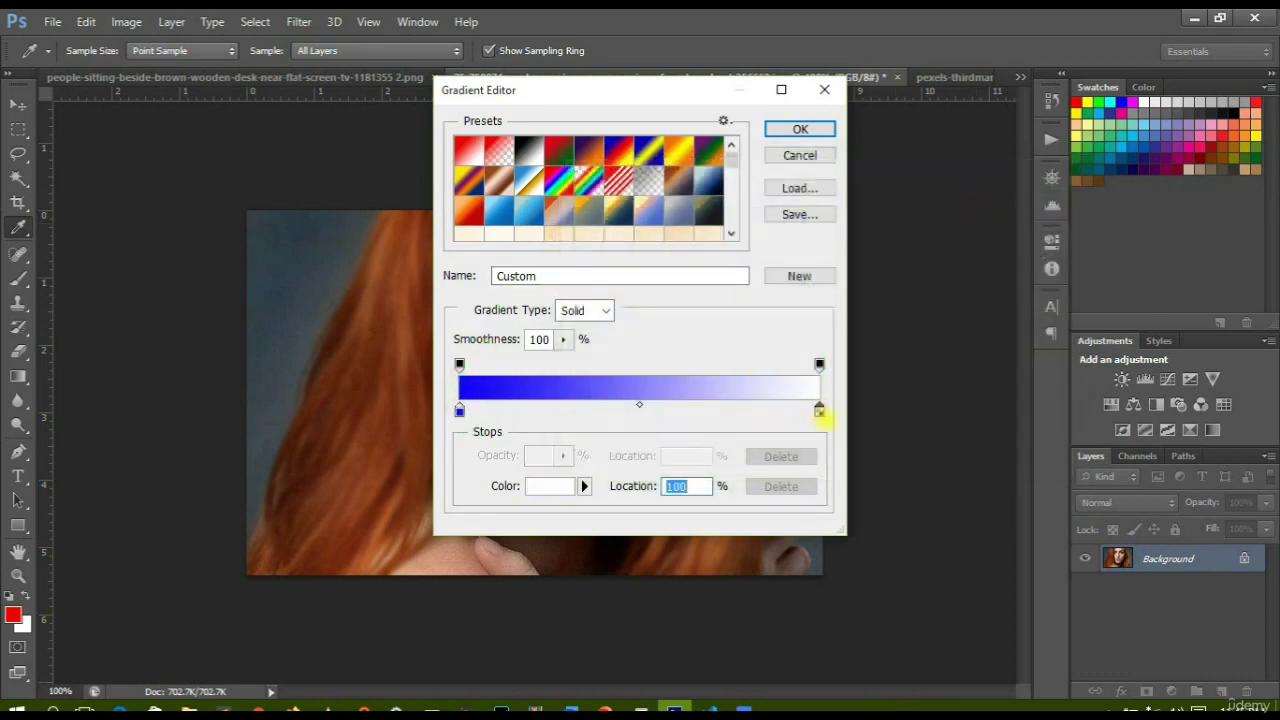
pyautogui.click(548, 486)
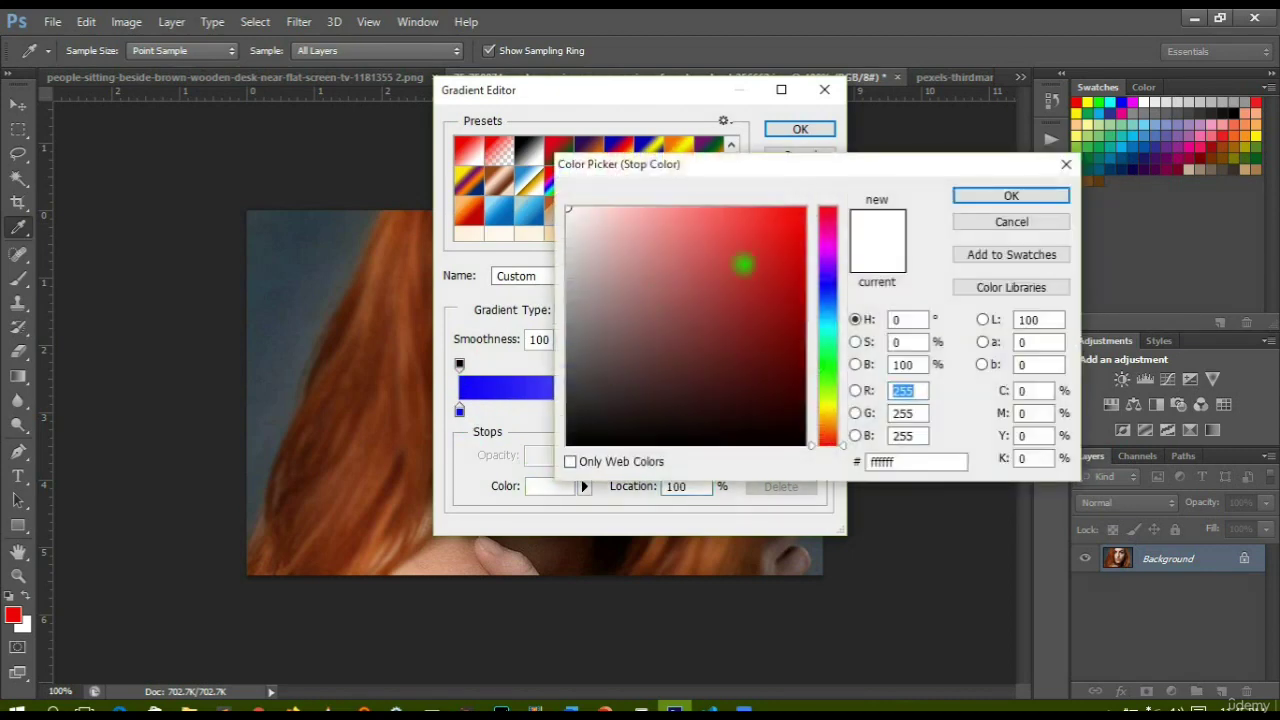
pyautogui.moveTo(828, 240)
pyautogui.mouseDown()
pyautogui.moveTo(828, 221)
pyautogui.moveTo(829, 244)
pyautogui.moveTo(740, 224)
pyautogui.mouseUp()
pyautogui.click(970, 195)
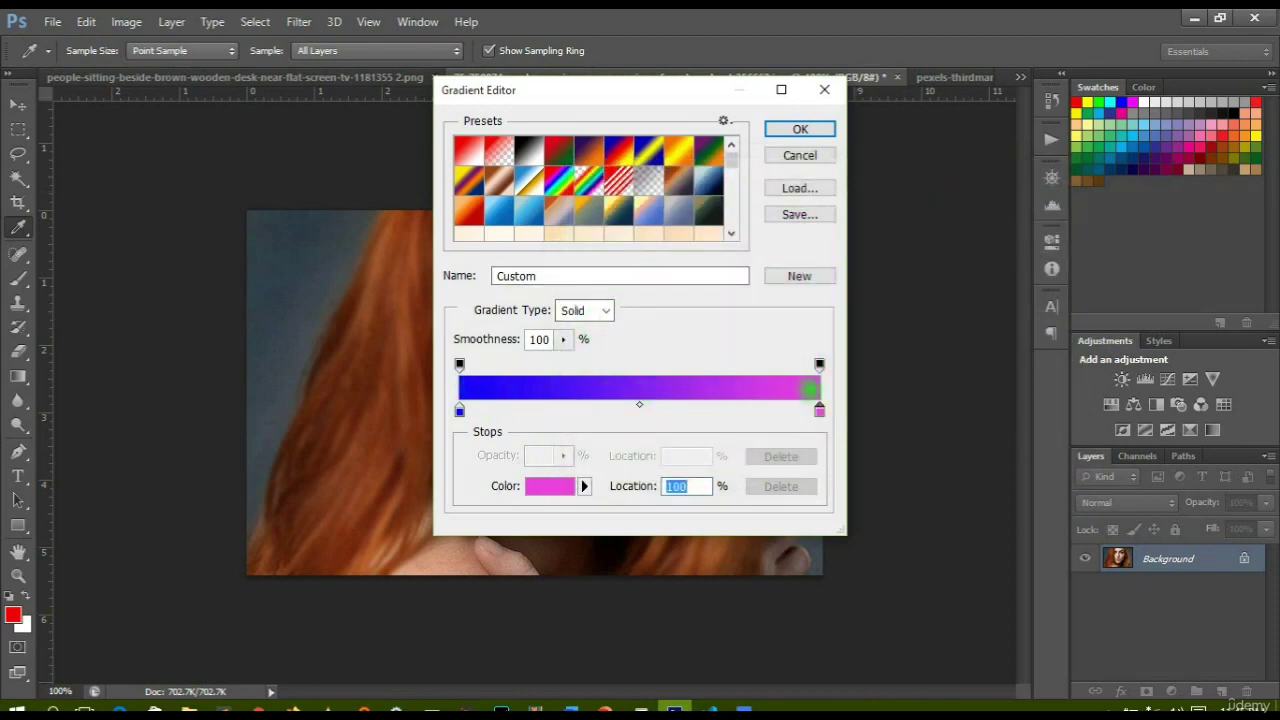
pyautogui.click(806, 128)
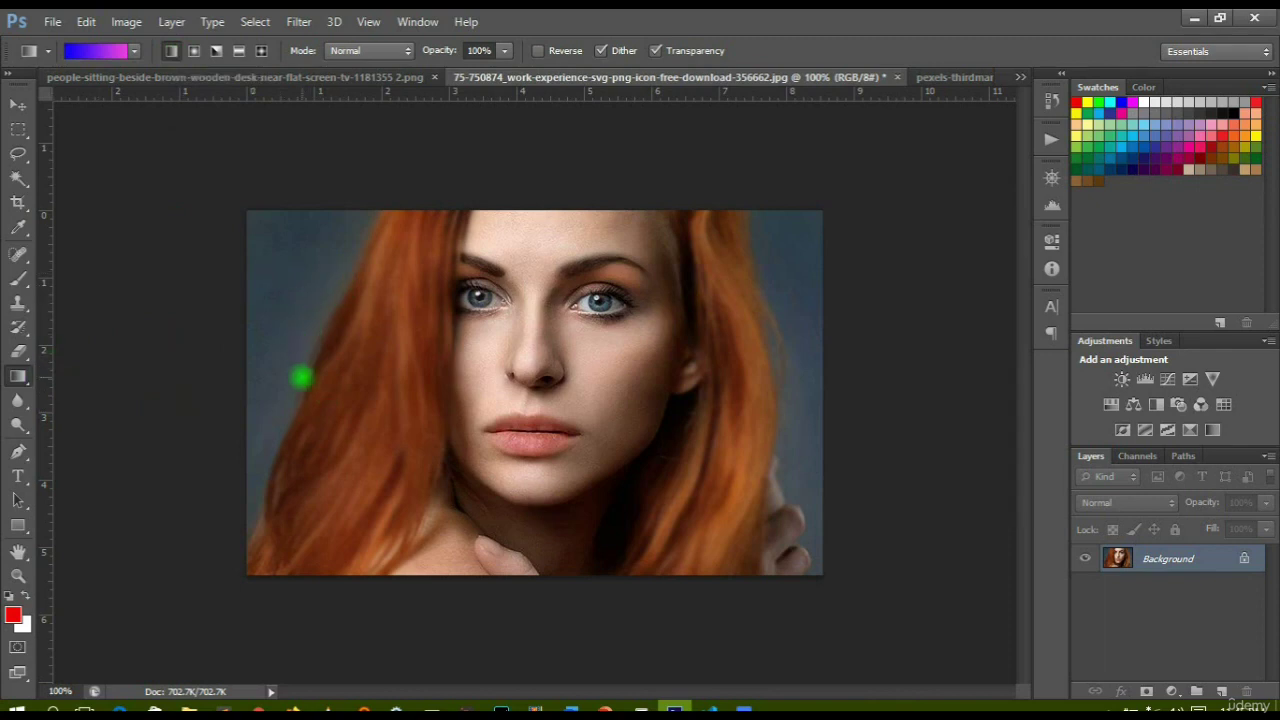
# Try a horizontal linear gradient across the photo and a radial gradient outward from its centre, undoing each fill
pyautogui.moveTo(300, 376); pyautogui.dragTo(778, 375)
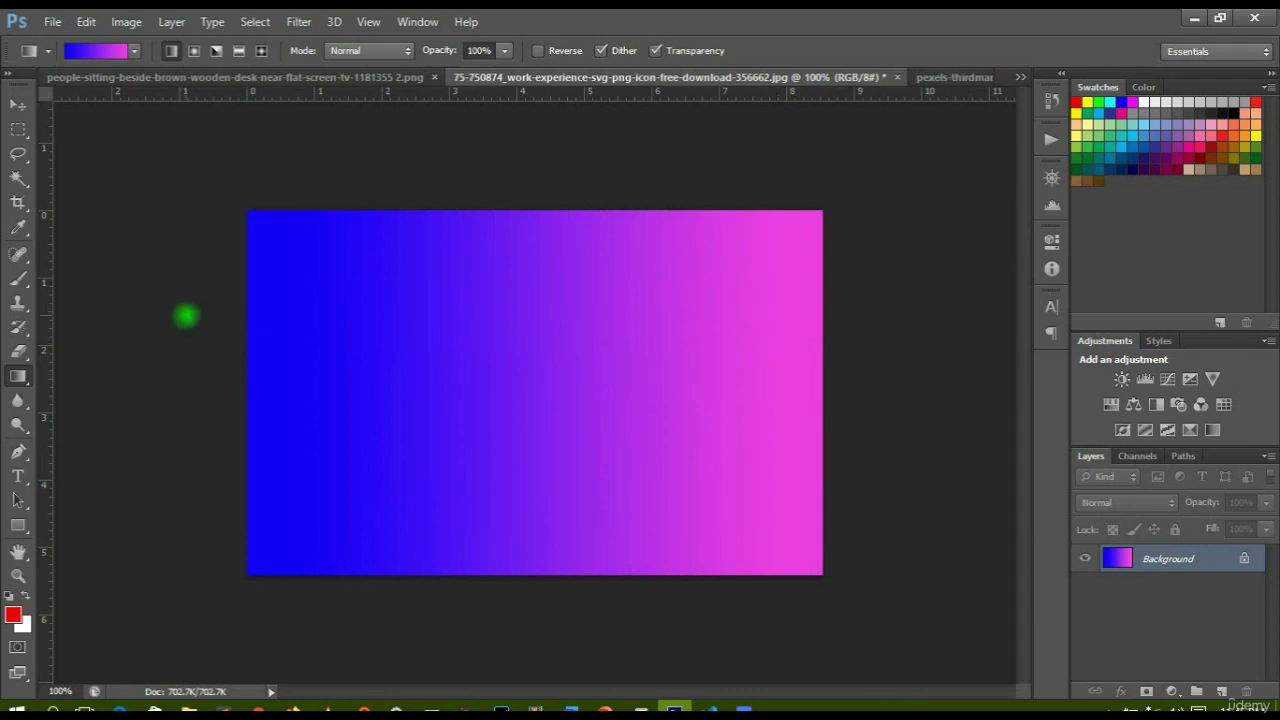
pyautogui.hotkey('ctrl', 'z')
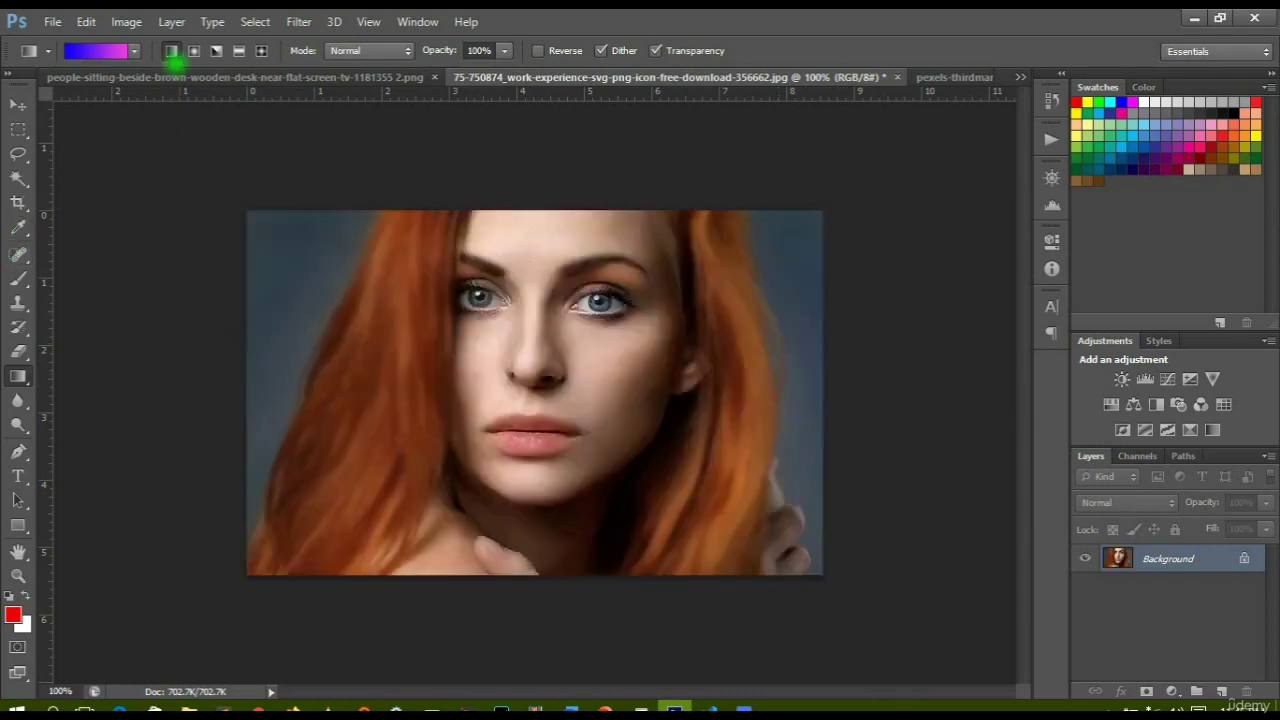
pyautogui.click(194, 51)
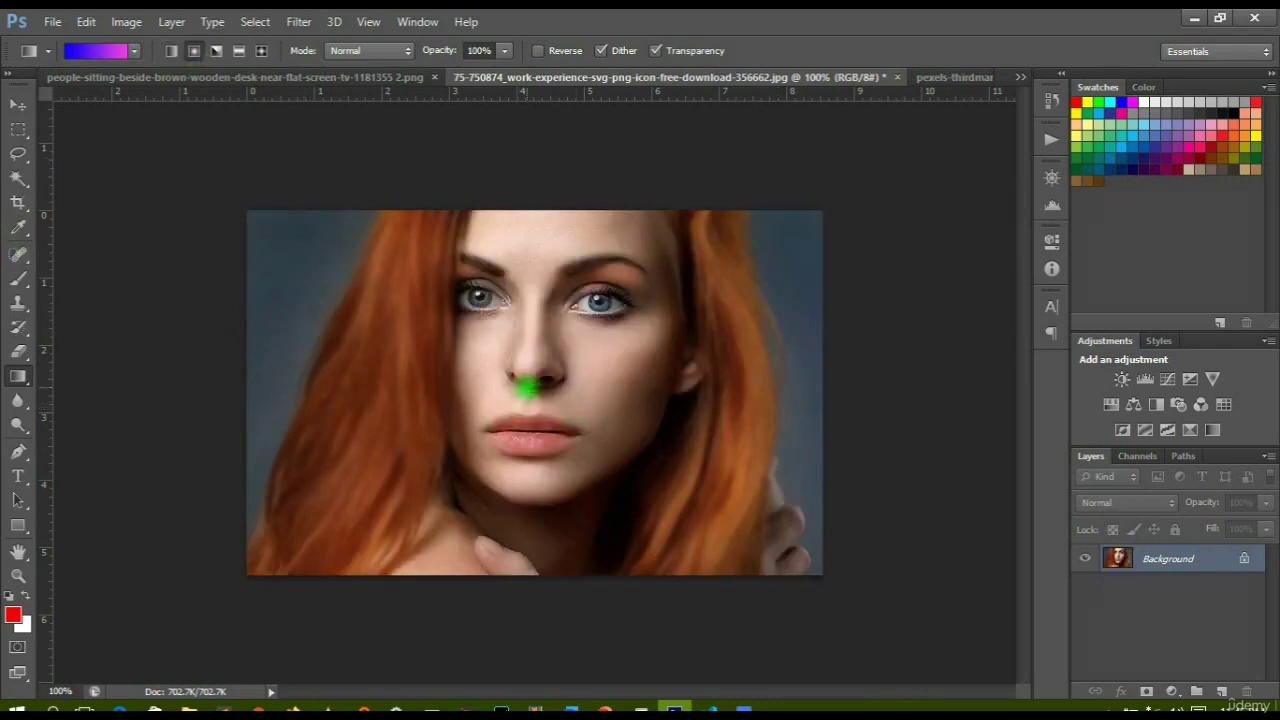
pyautogui.moveTo(537, 385); pyautogui.dragTo(794, 391)
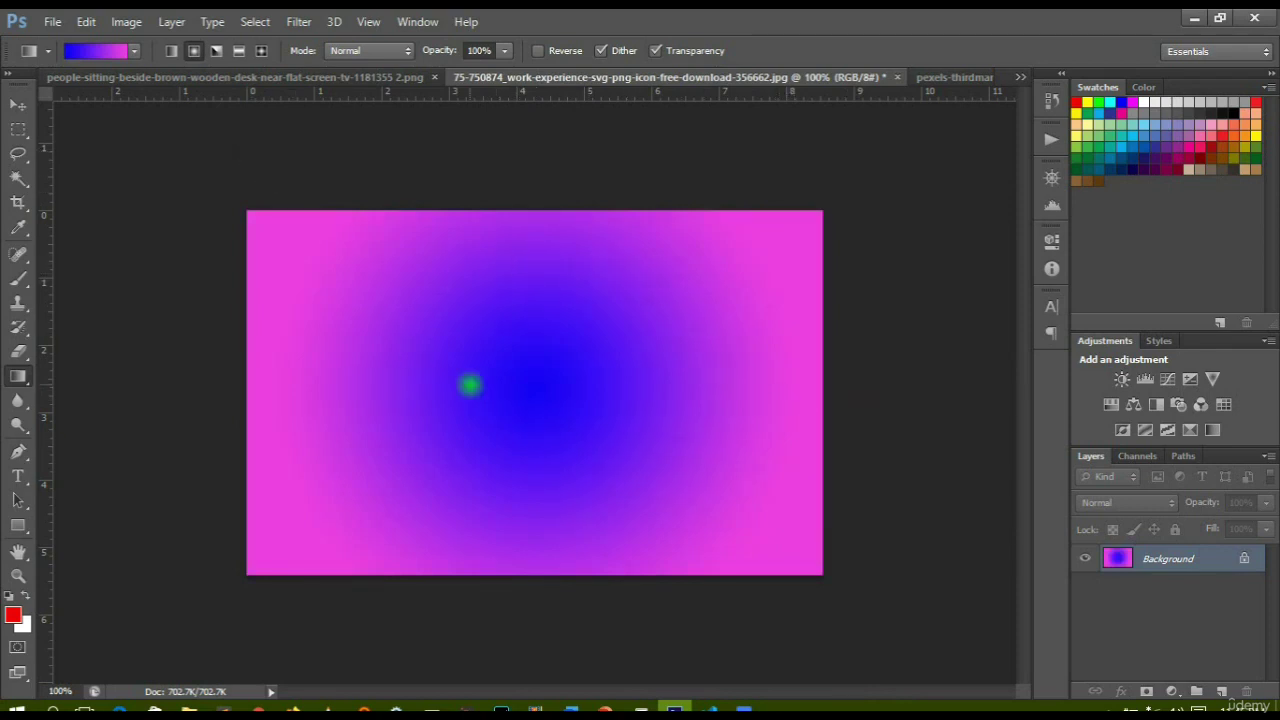
pyautogui.hotkey('ctrl', 'z')
# Try an angle gradient from the photo's centre toward its right edge and undo the fill
pyautogui.click(216, 51)
pyautogui.moveTo(548, 407); pyautogui.dragTo(806, 413)
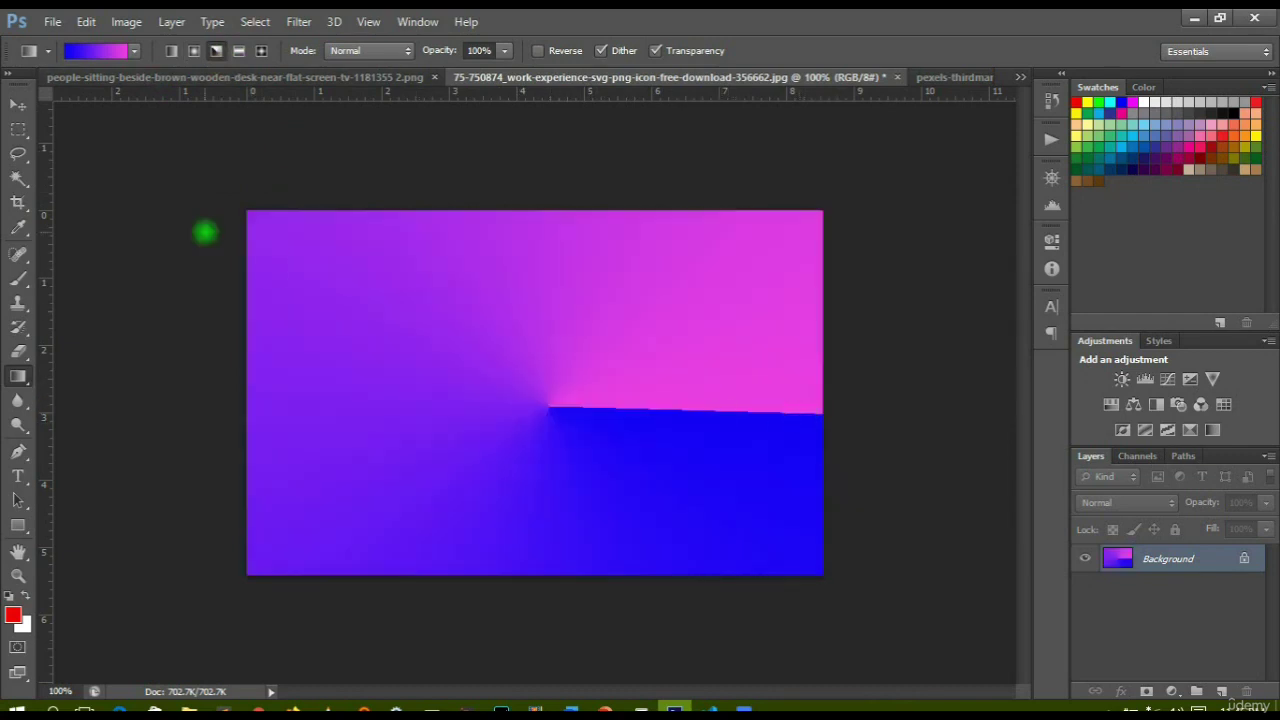
pyautogui.hotkey('ctrl', 'z')
# Fill the photo's Background layer with a reflected gradient drawn from the centre toward the right edge
pyautogui.click(238, 50)
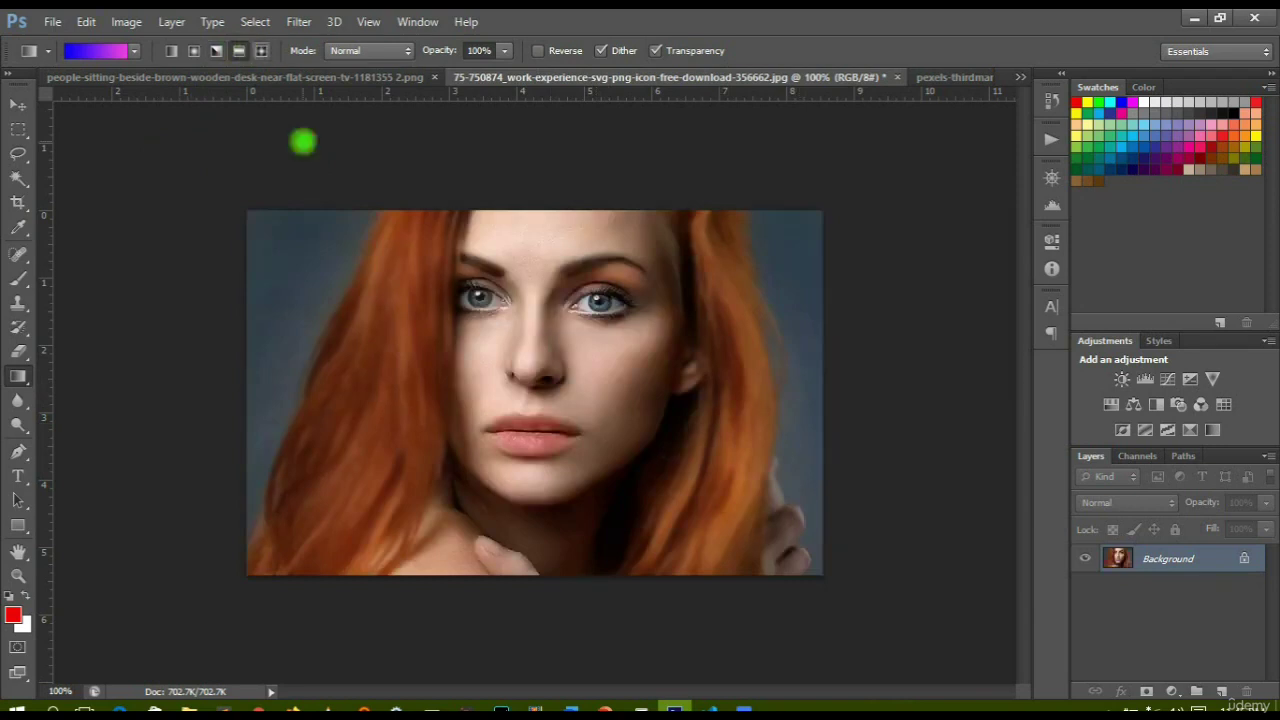
pyautogui.moveTo(553, 407); pyautogui.dragTo(794, 391)
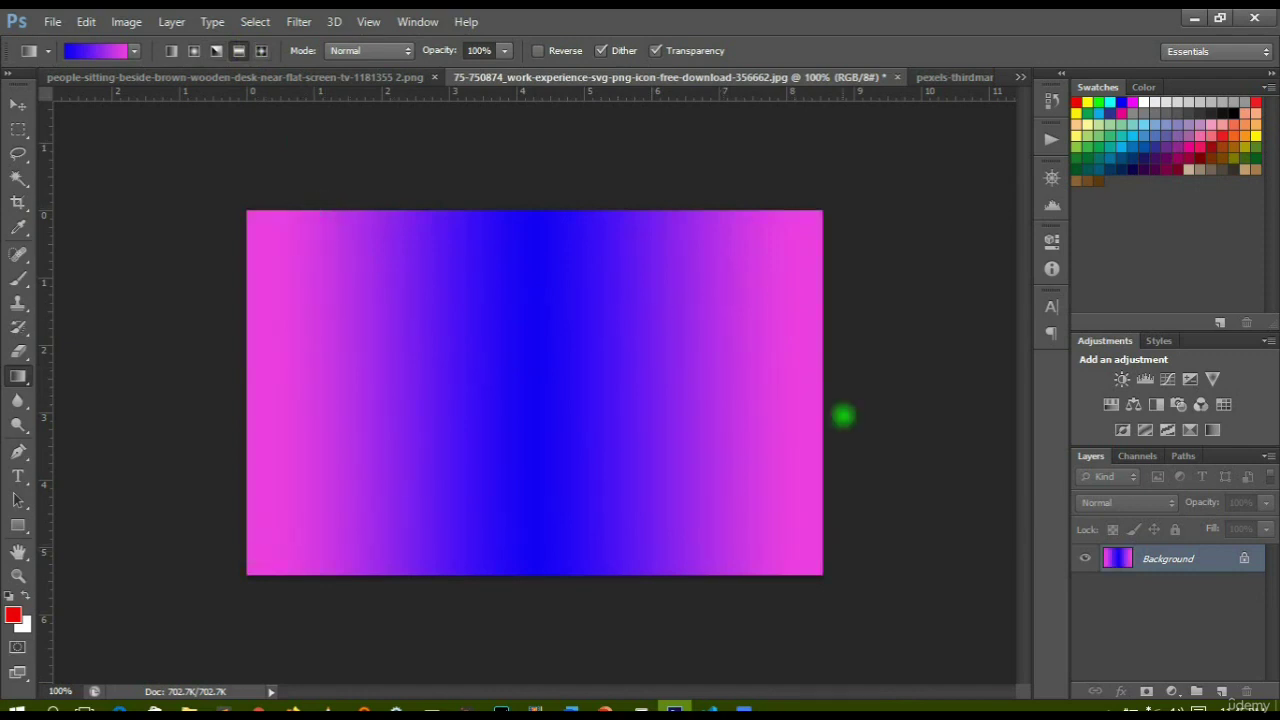
# Undo the reflected gradient, try a diamond gradient from the photo's centre toward its right edge, and undo that fill
pyautogui.hotkey('ctrl', 'z')
pyautogui.click(261, 50)
pyautogui.moveTo(537, 383); pyautogui.dragTo(768, 401)
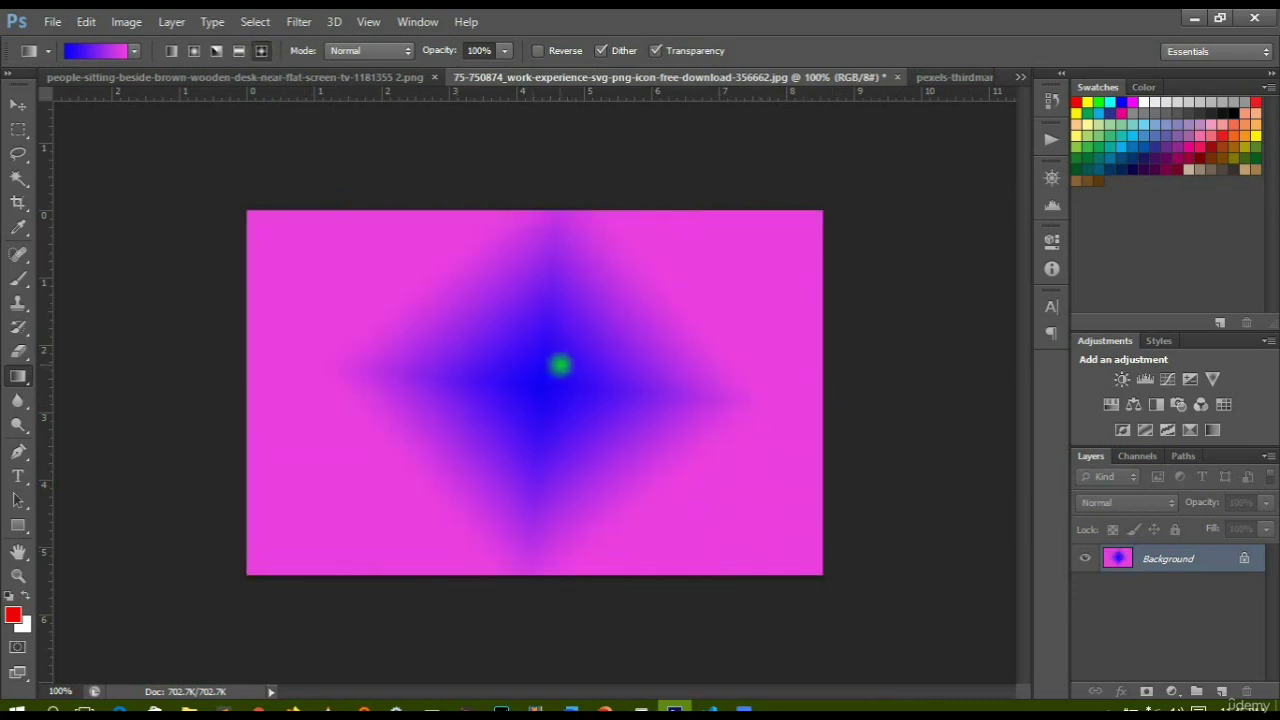
pyautogui.hotkey('ctrl', 'z')
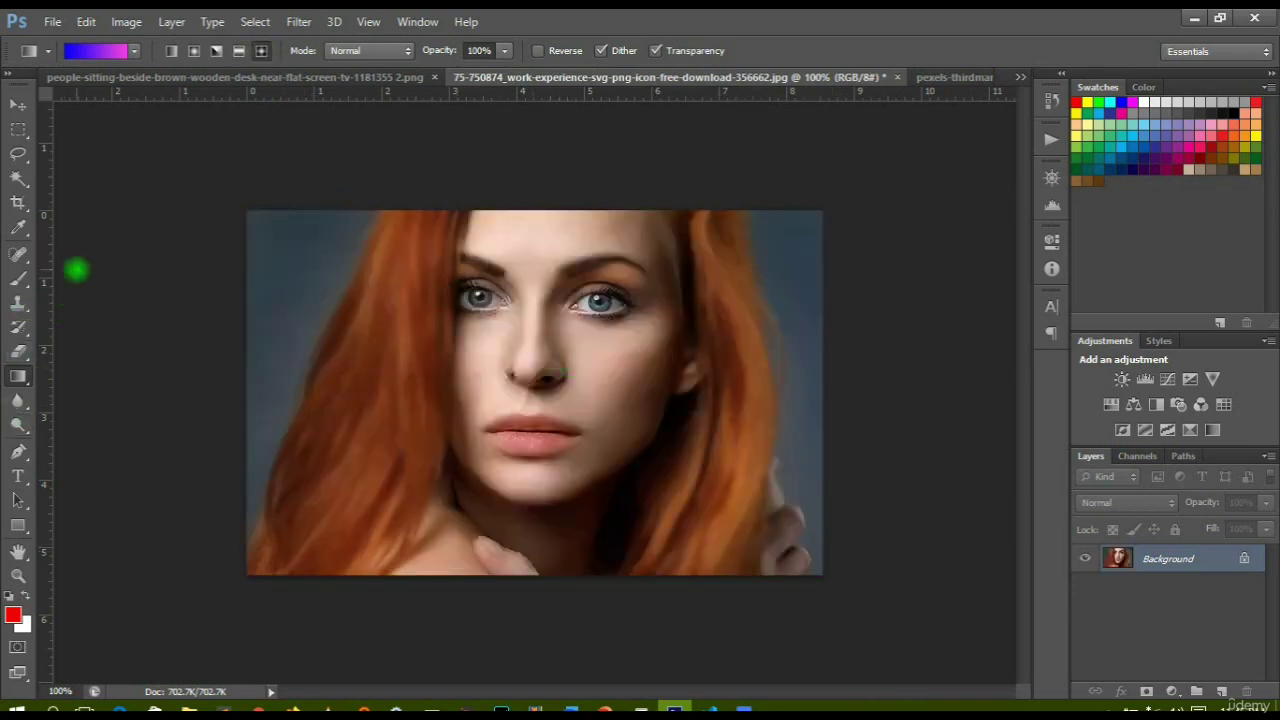
# Choose the Foreground to Transparent gradient preset, set its color stop at location 0% to blue #1509ff, and apply it
pyautogui.click(133, 49)
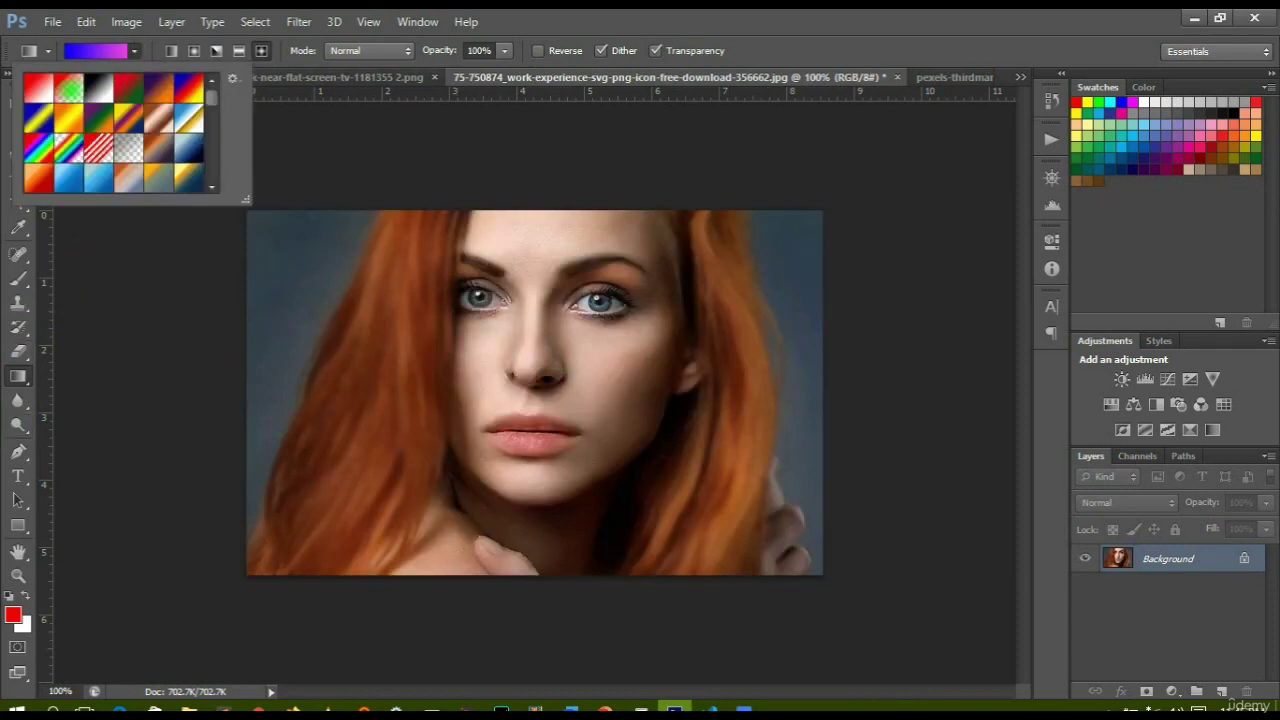
pyautogui.click(68, 88)
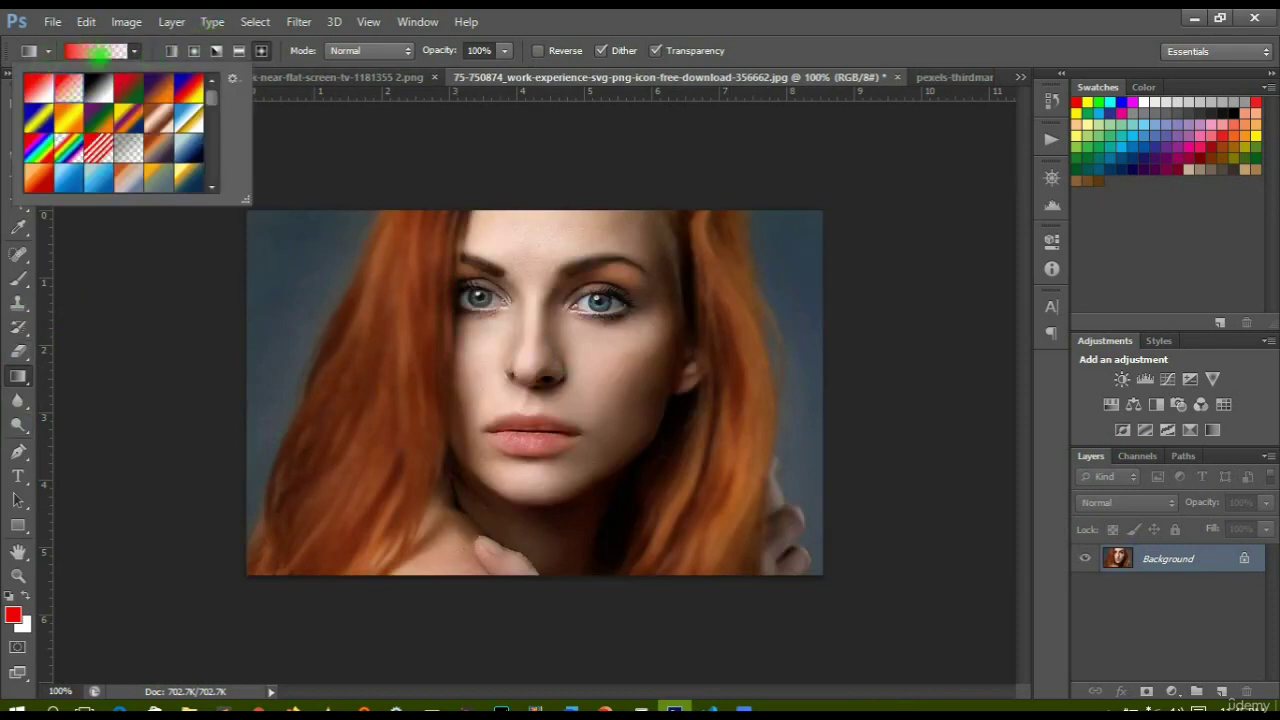
pyautogui.click(100, 52)
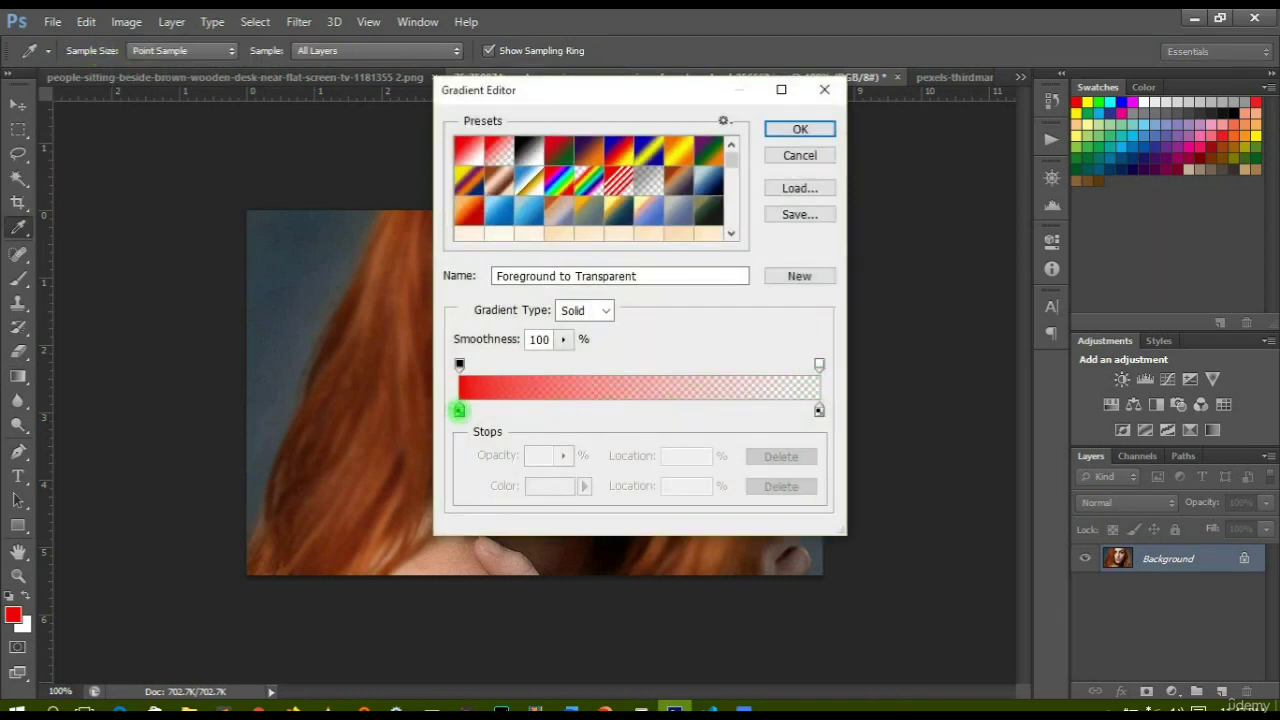
pyautogui.click(459, 410)
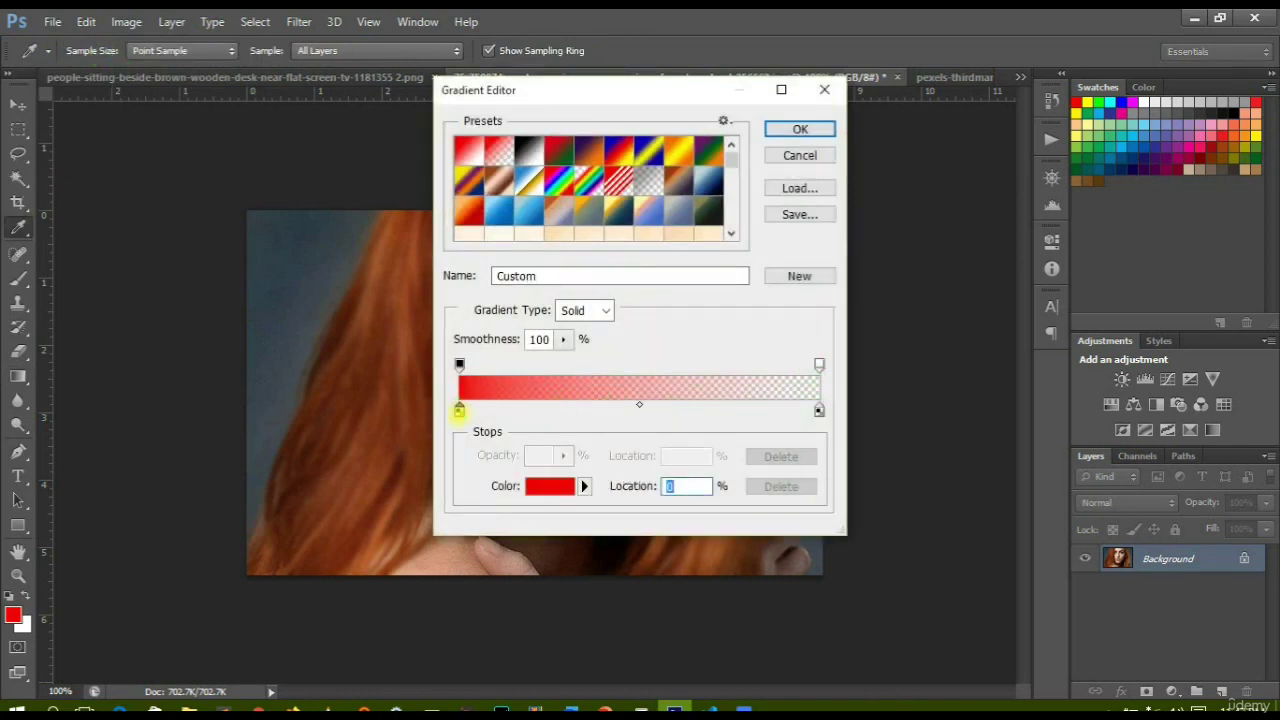
pyautogui.doubleClick(459, 410)
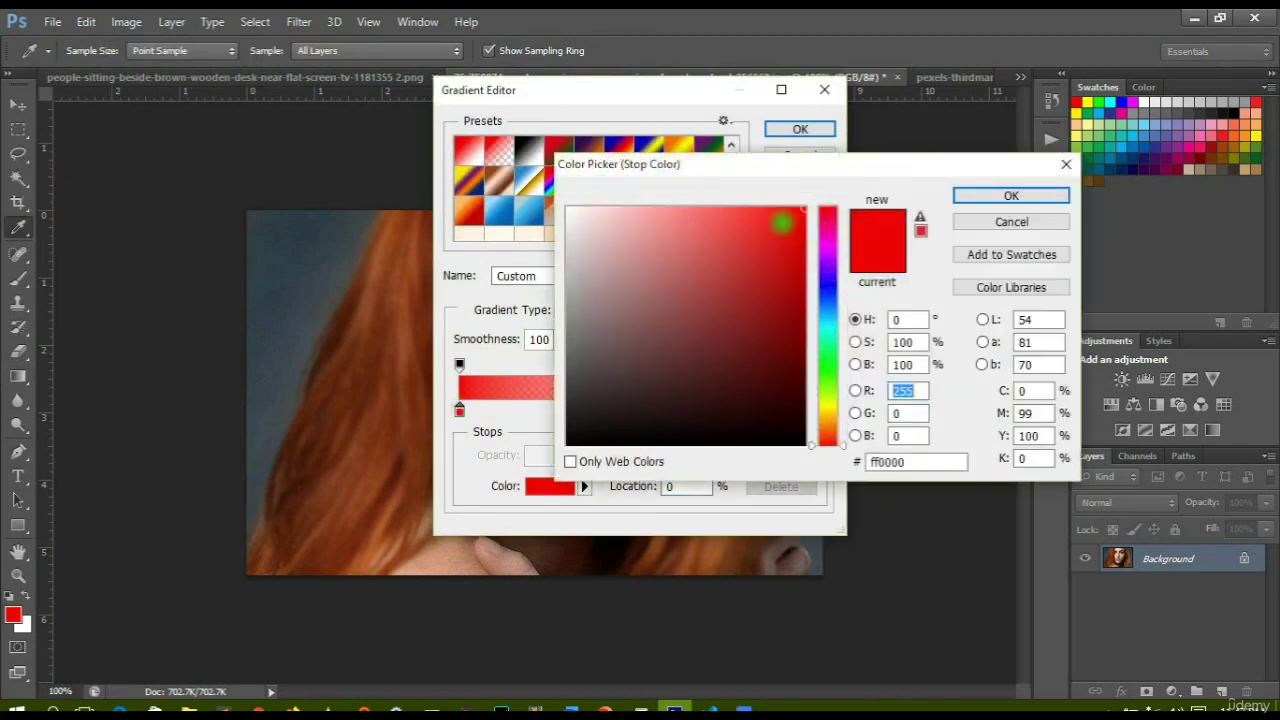
pyautogui.click(780, 217)
pyautogui.moveTo(836, 265); pyautogui.dragTo(834, 285)
pyautogui.moveTo(788, 217); pyautogui.dragTo(797, 207)
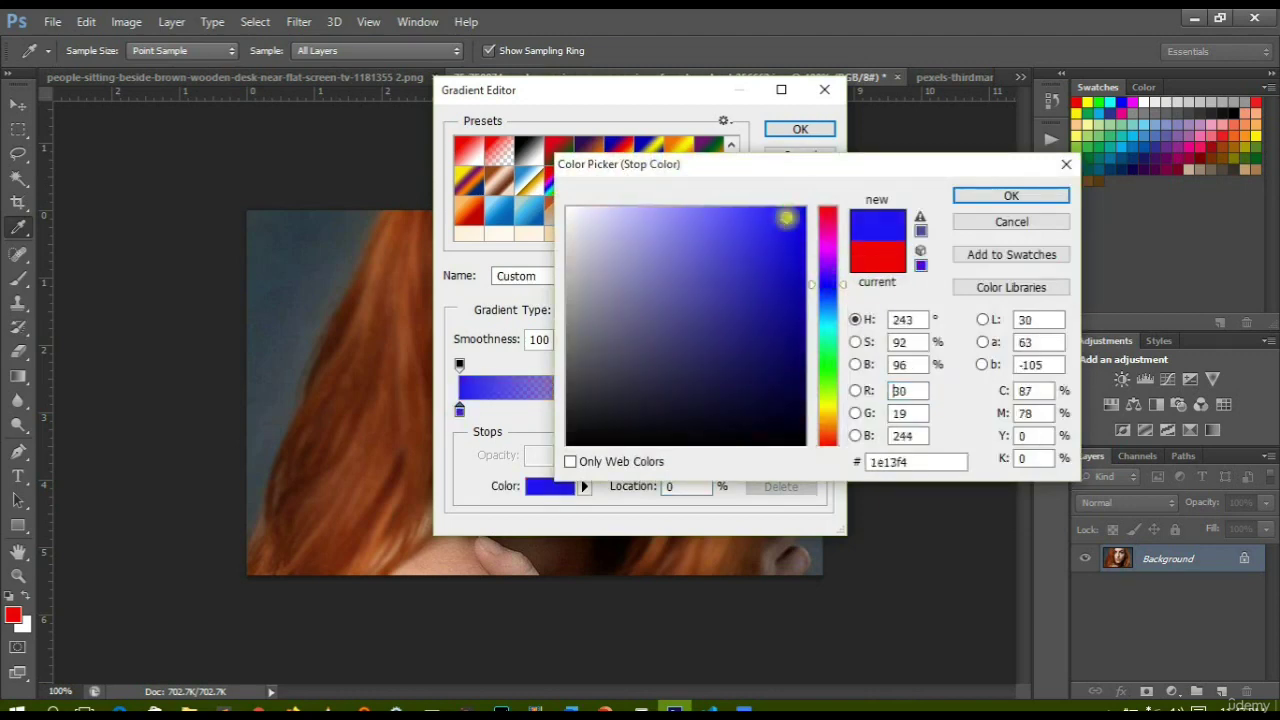
pyautogui.click(975, 195)
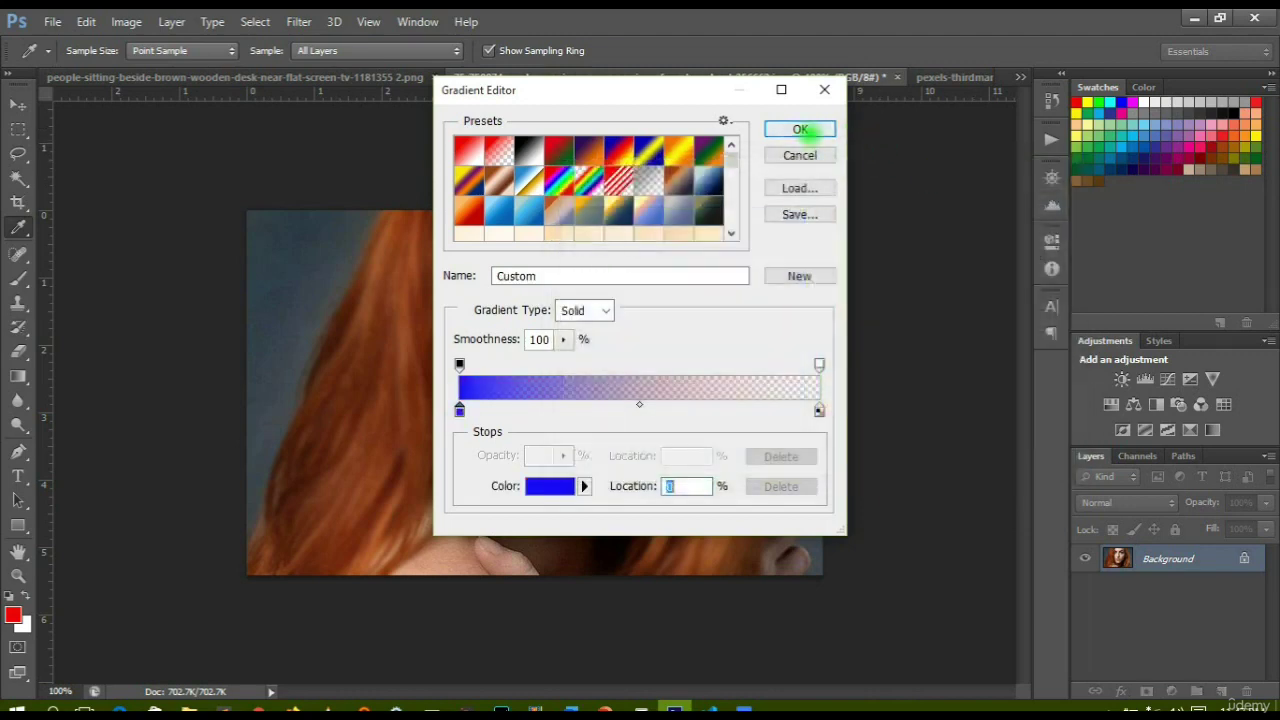
pyautogui.click(812, 129)
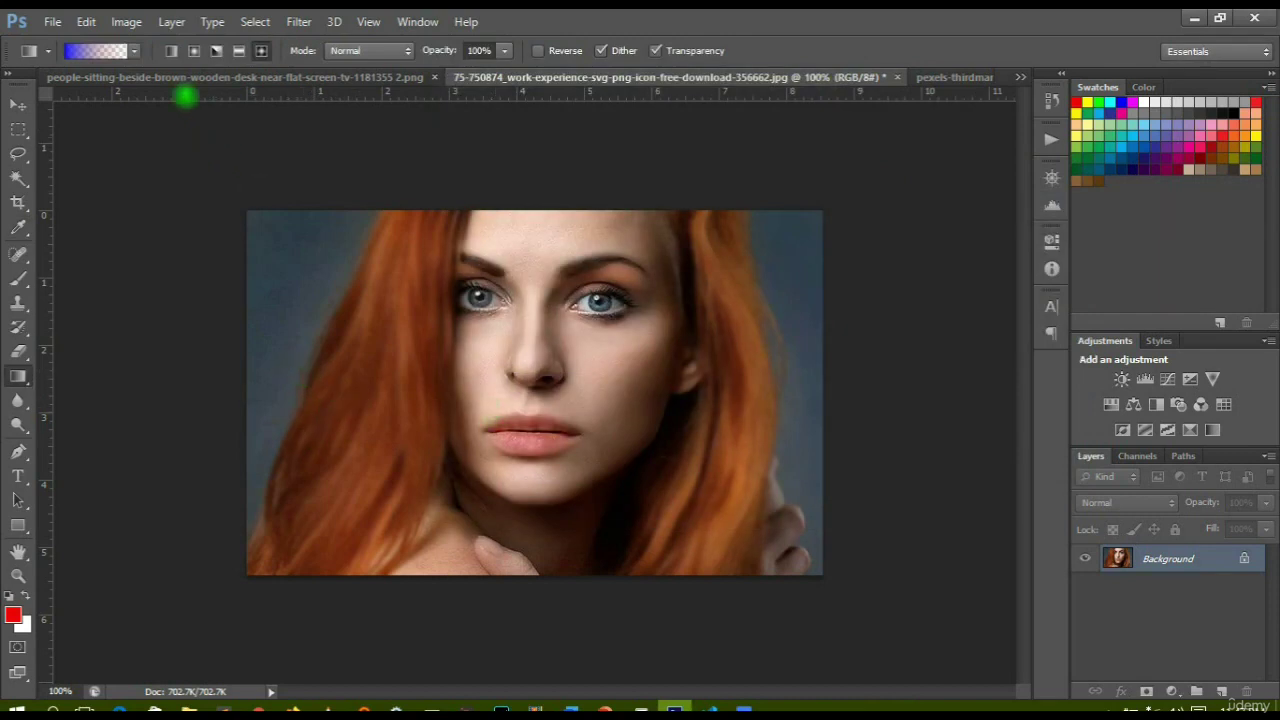
# Recheck the color of the custom transparent gradient's stop at location 0% in the Gradient Editor
pyautogui.click(78, 51)
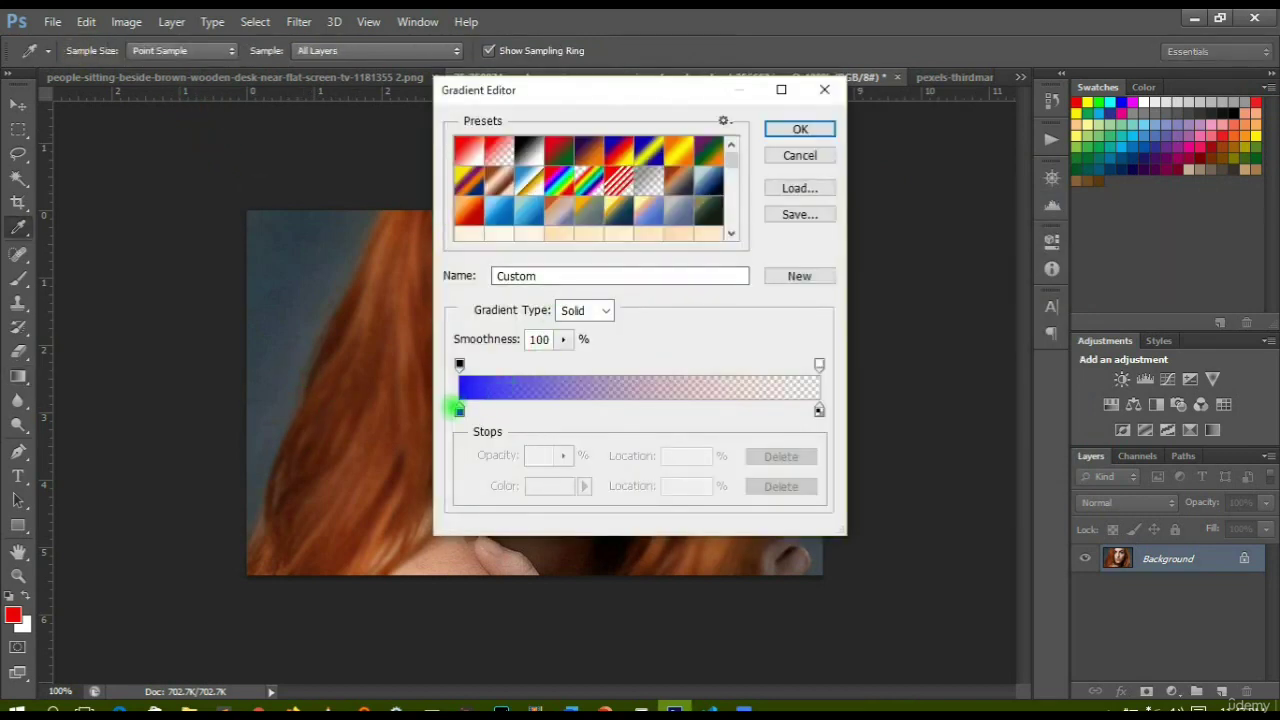
pyautogui.click(459, 410)
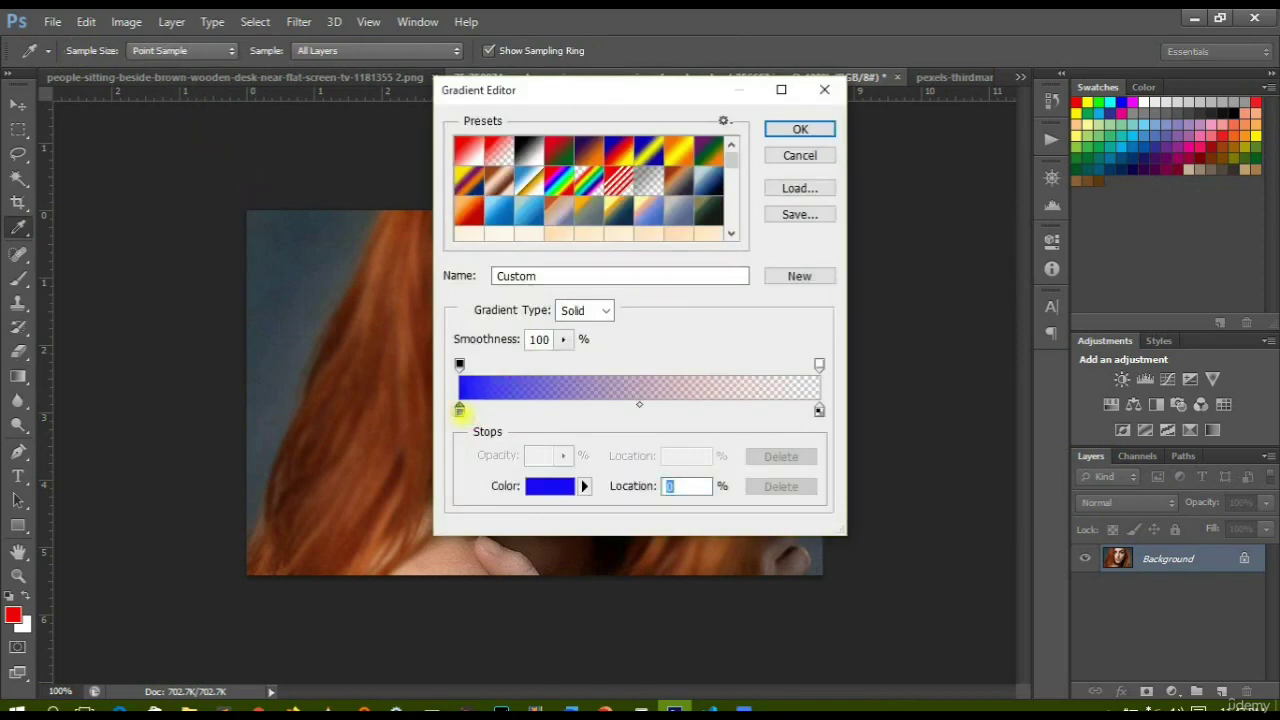
pyautogui.doubleClick(459, 410)
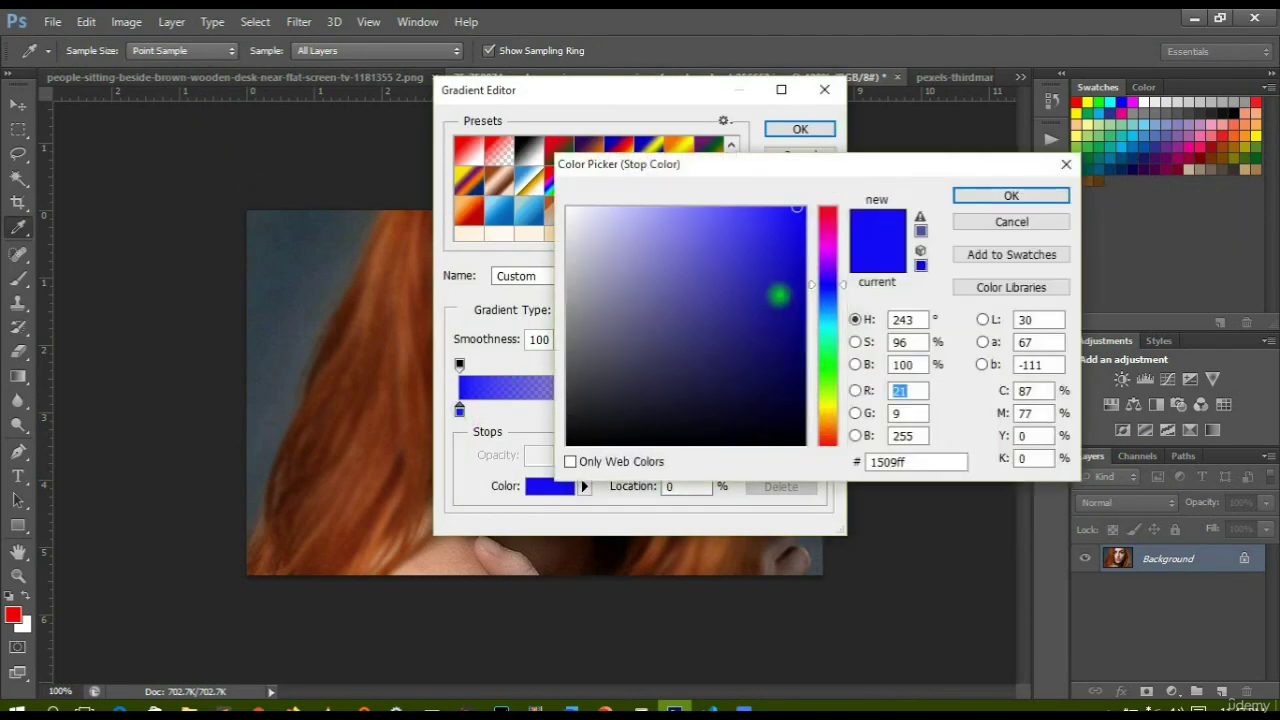
pyautogui.click(963, 195)
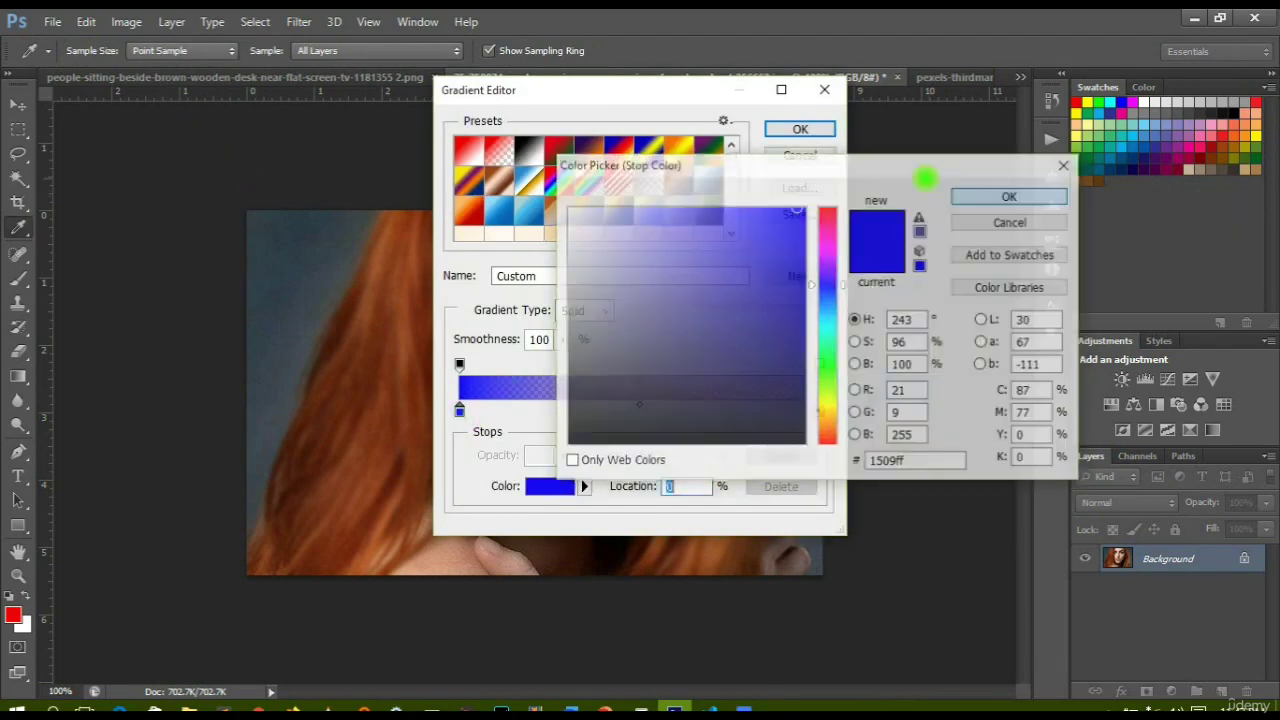
pyautogui.click(805, 129)
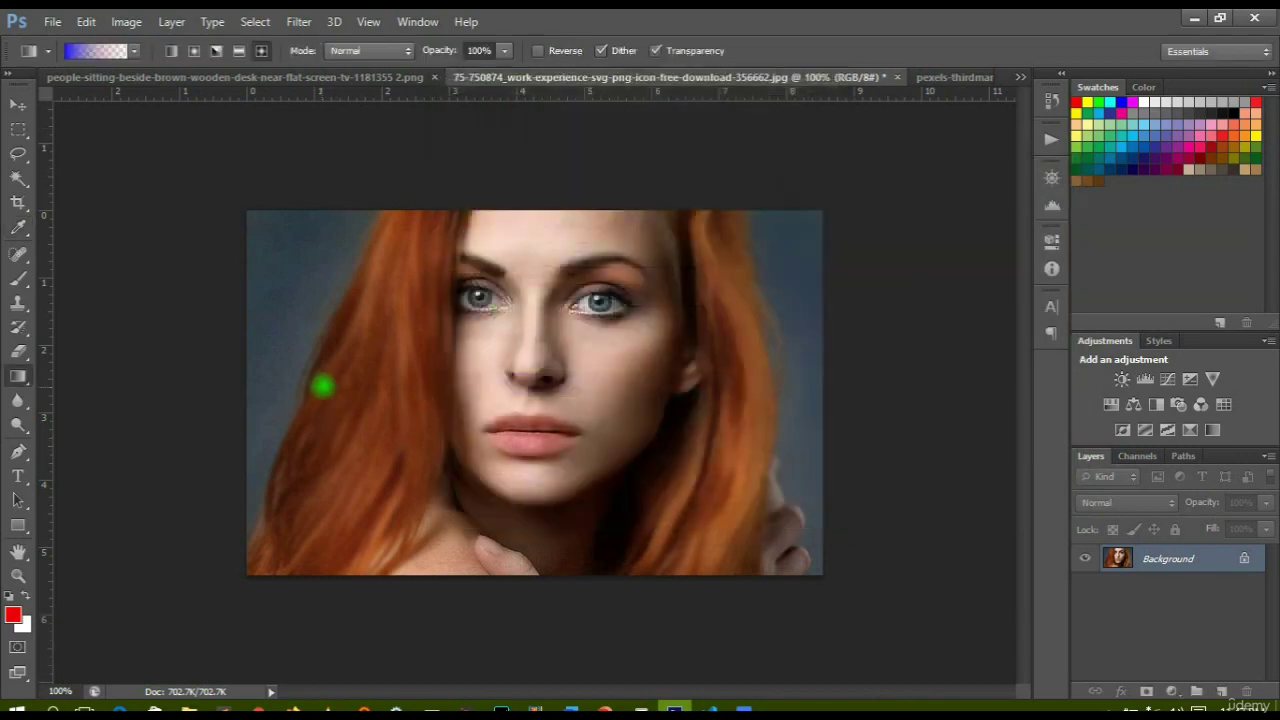
# Fill a blue-to-transparent diamond gradient from the hair on the photo's left toward the nose, and switch to the linear style
pyautogui.moveTo(322, 380); pyautogui.dragTo(524, 378)
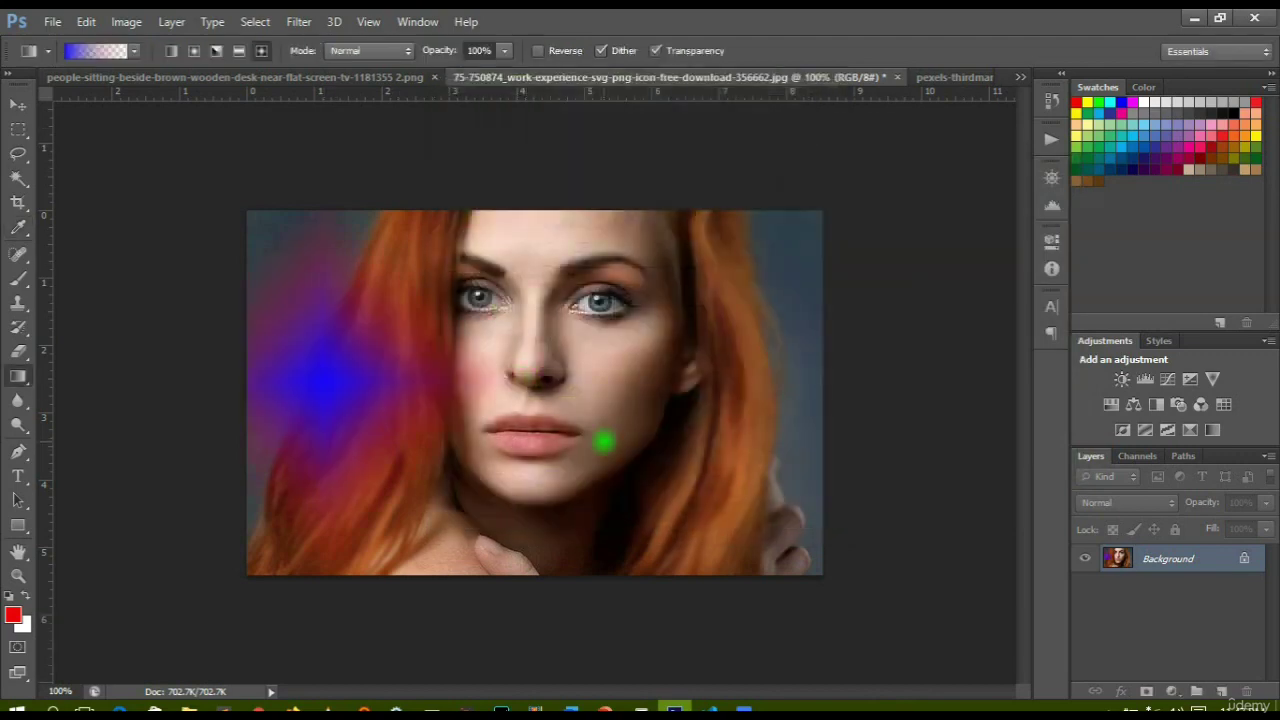
pyautogui.click(193, 50)
pyautogui.click(172, 50)
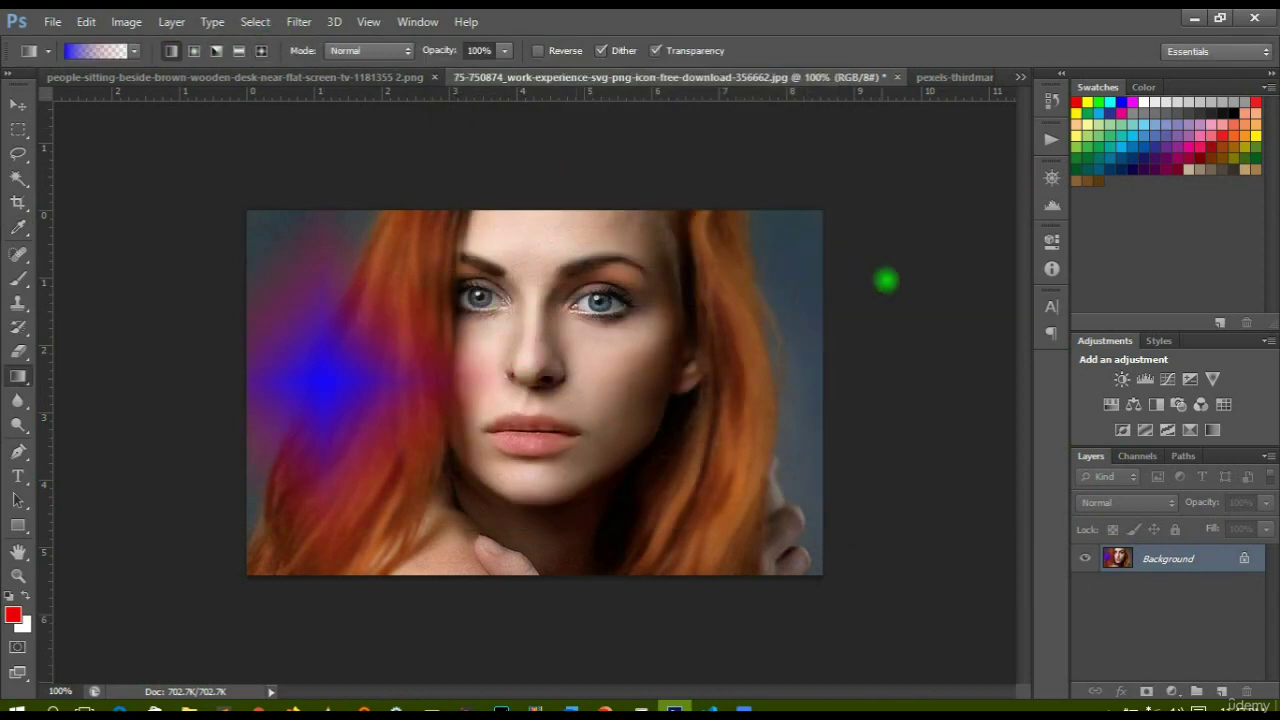
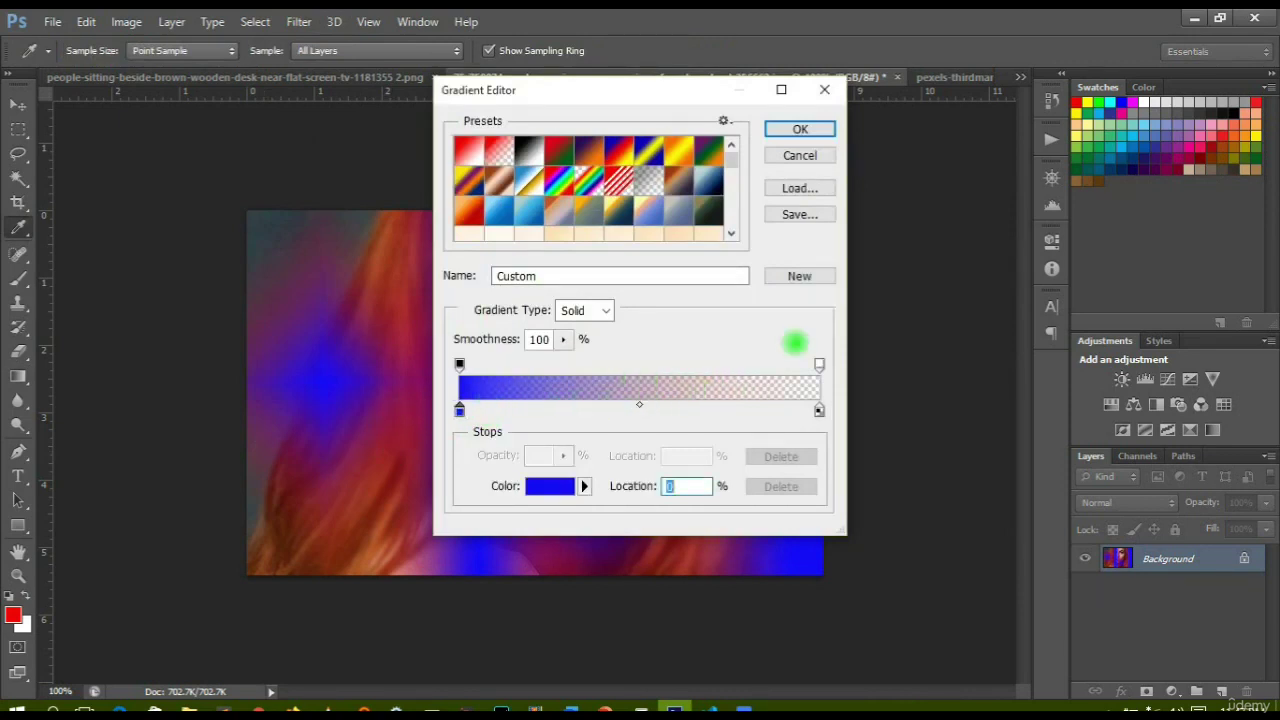
# Accept the Gradient Editor settings and undo all the blue-to-transparent gradient fills on the photo
pyautogui.click(800, 128)
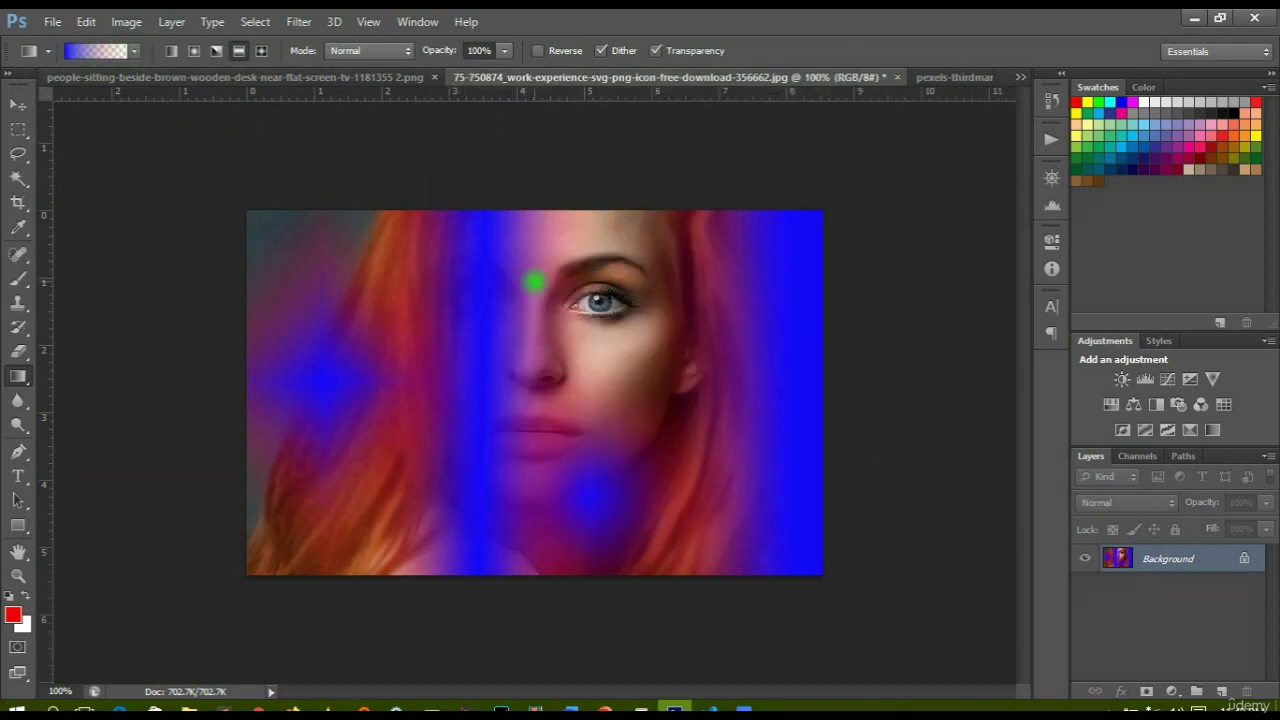
pyautogui.hotkey('ctrl', 'alt', 'z')
pyautogui.hotkey('ctrl', 'alt', 'z')
pyautogui.hotkey('ctrl', 'alt', 'z')
pyautogui.hotkey('ctrl', 'alt', 'z')
pyautogui.hotkey('ctrl', 'alt', 'z')
pyautogui.hotkey('ctrl', 'alt', 'z')
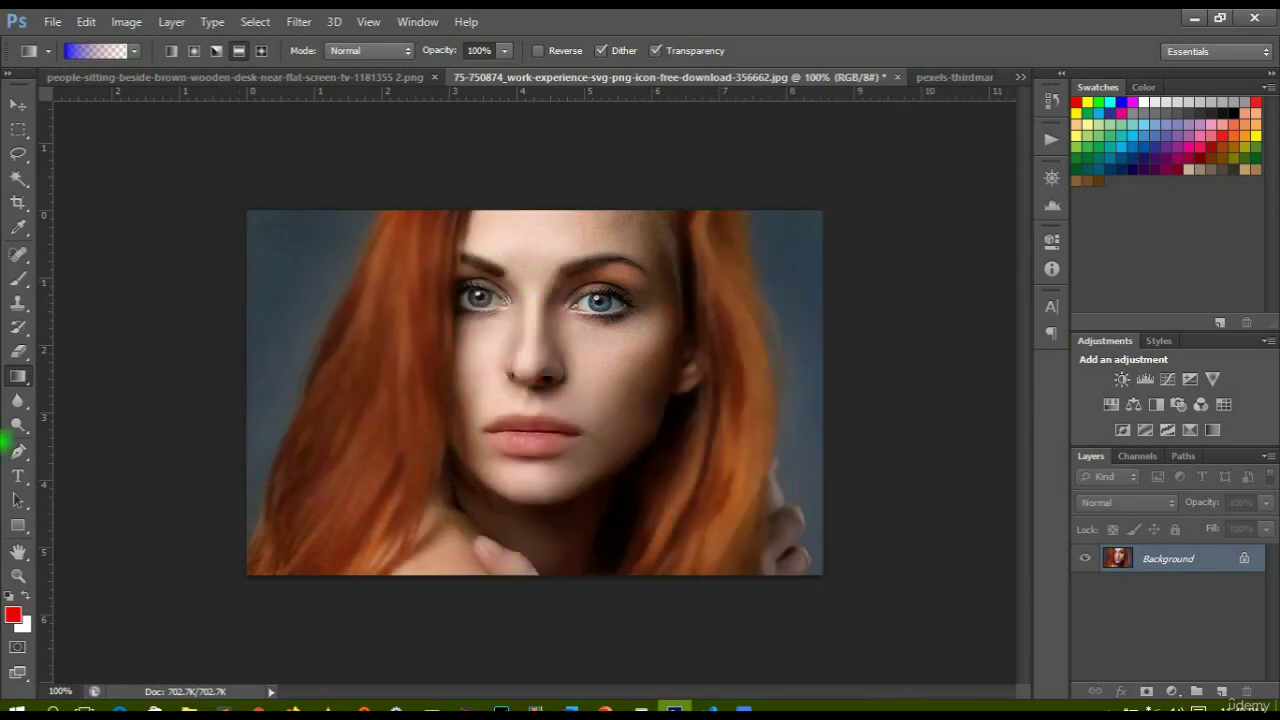
# Choose the Blue, Red, Yellow preset for the Gradient Tool and open it in the Gradient Editor
pyautogui.click(18, 376)
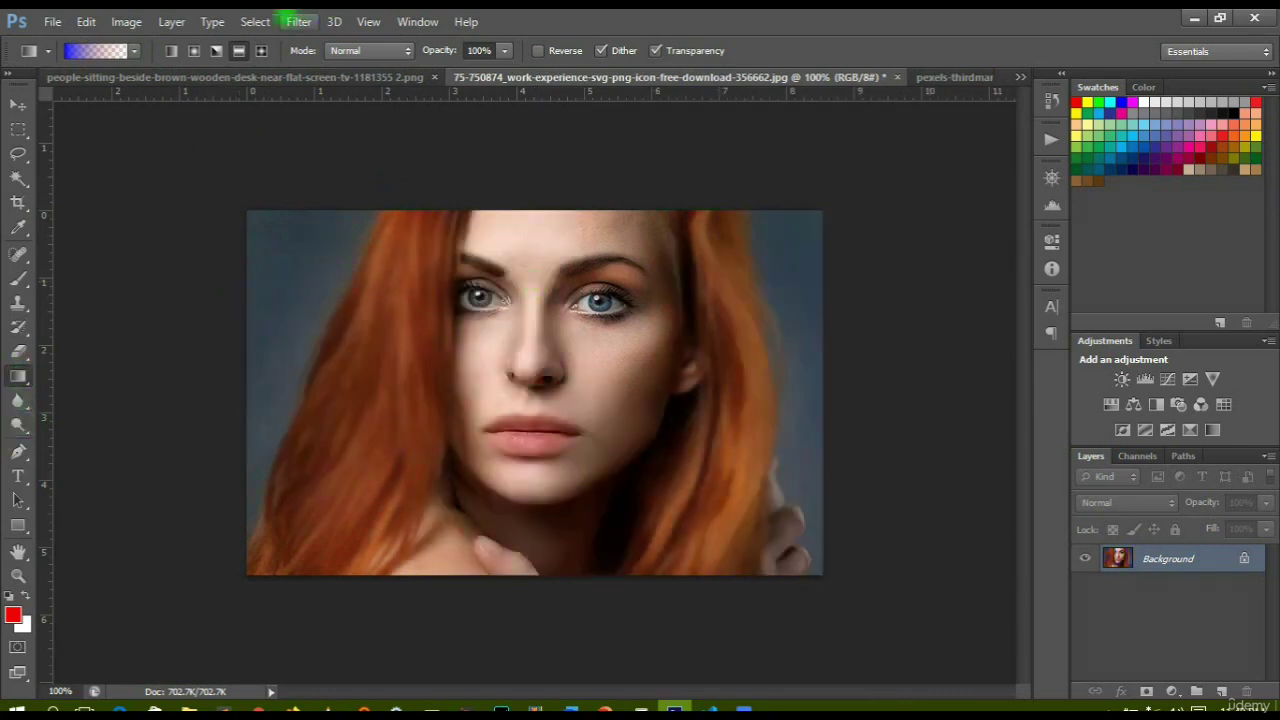
pyautogui.click(133, 50)
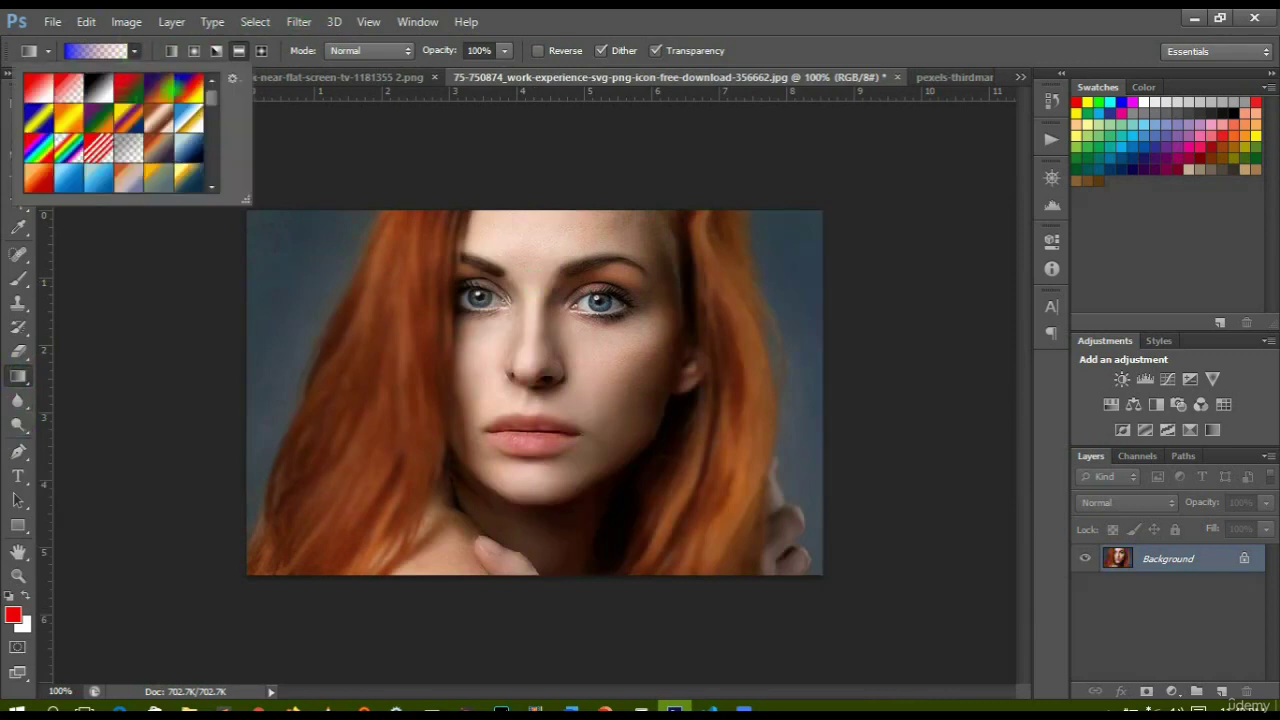
pyautogui.click(190, 90)
pyautogui.click(98, 50)
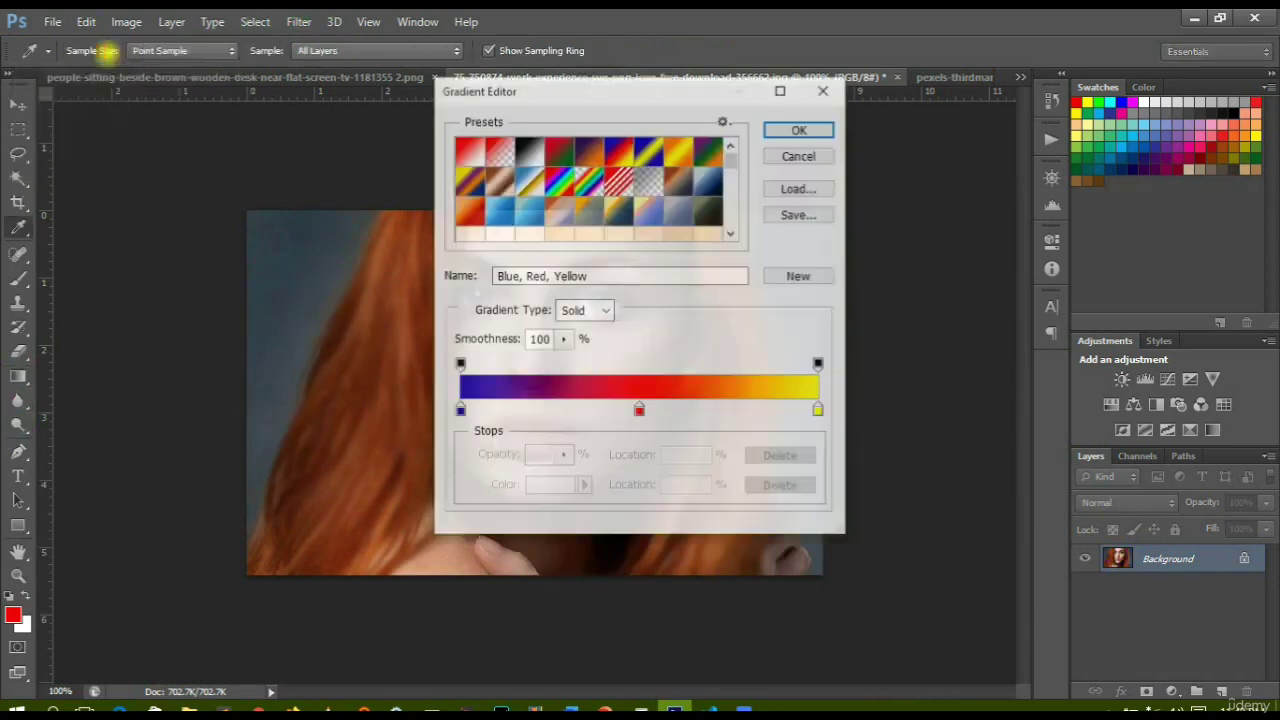
# Check the colors of the gradient's stops at locations 0% and 50%, keeping both as they are
pyautogui.click(459, 410)
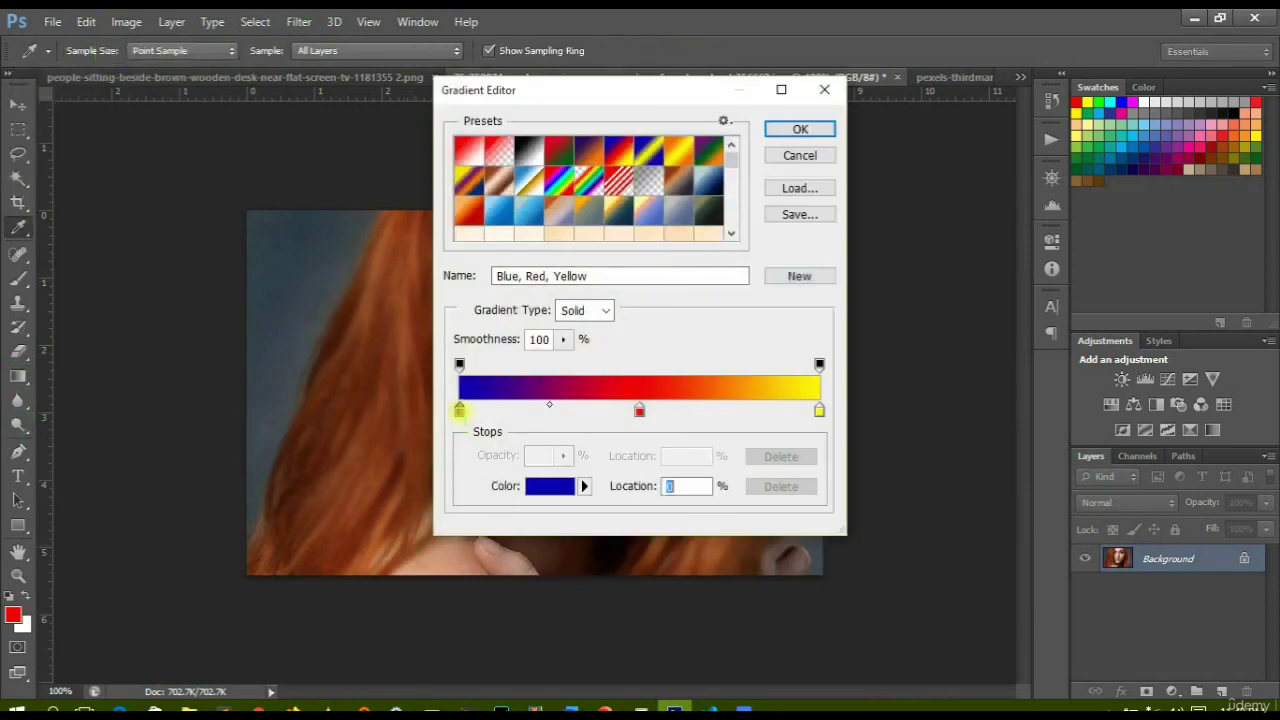
pyautogui.click(552, 486)
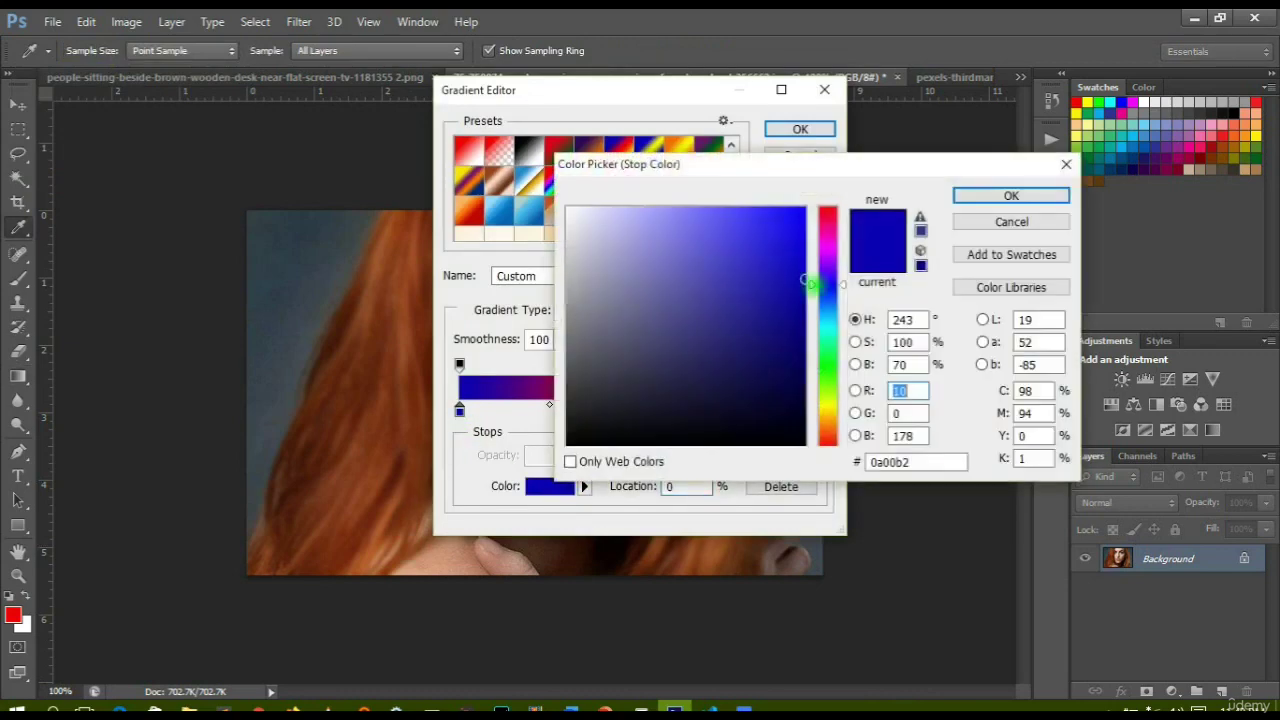
pyautogui.click(1007, 197)
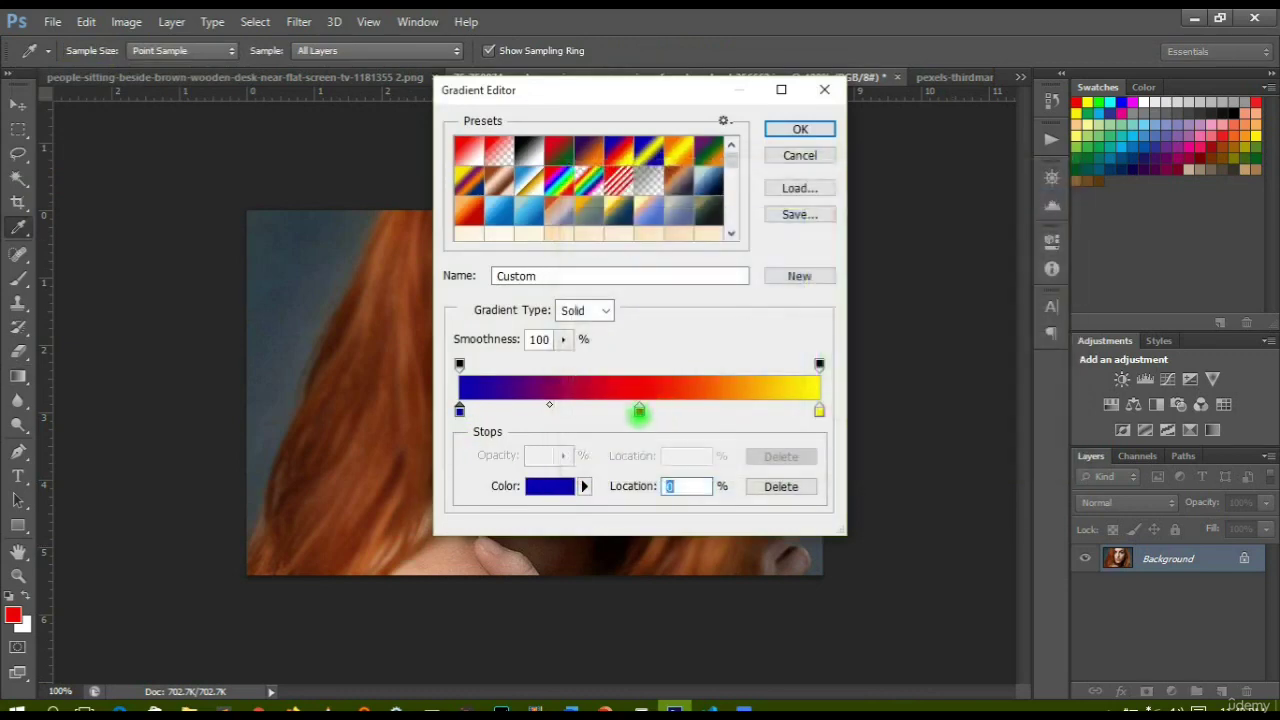
pyautogui.click(639, 410)
pyautogui.click(558, 486)
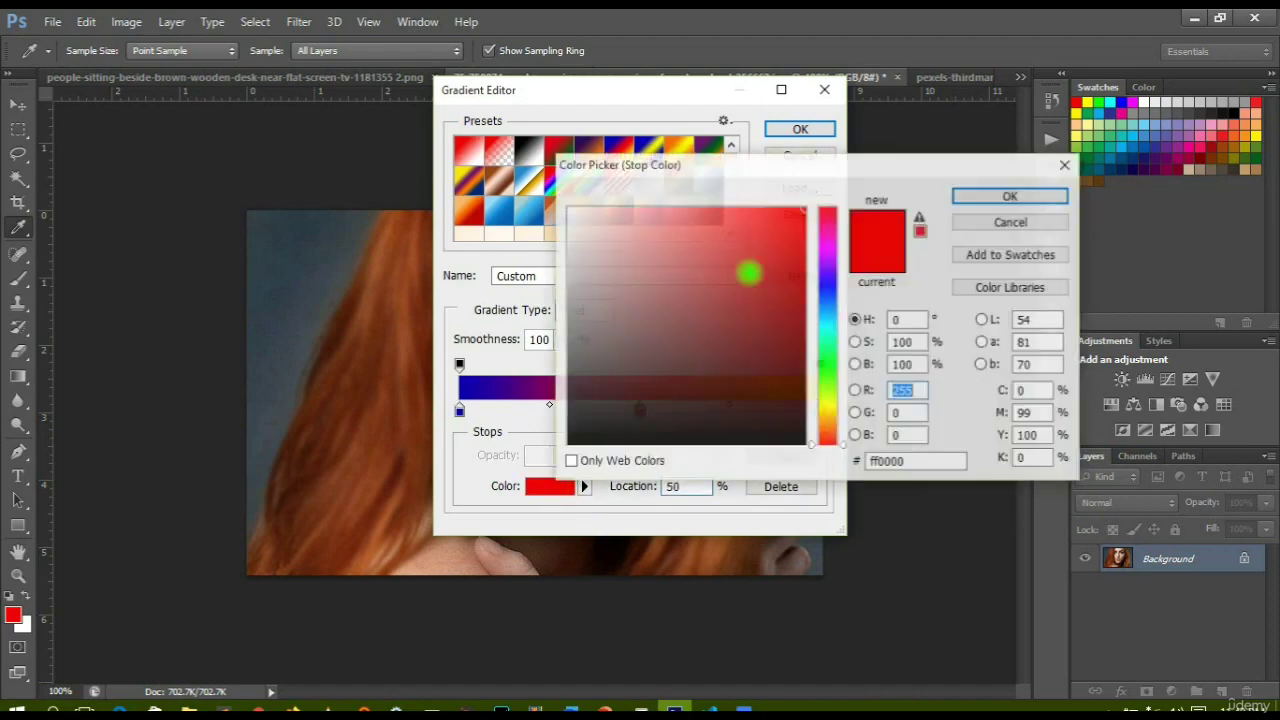
pyautogui.click(995, 196)
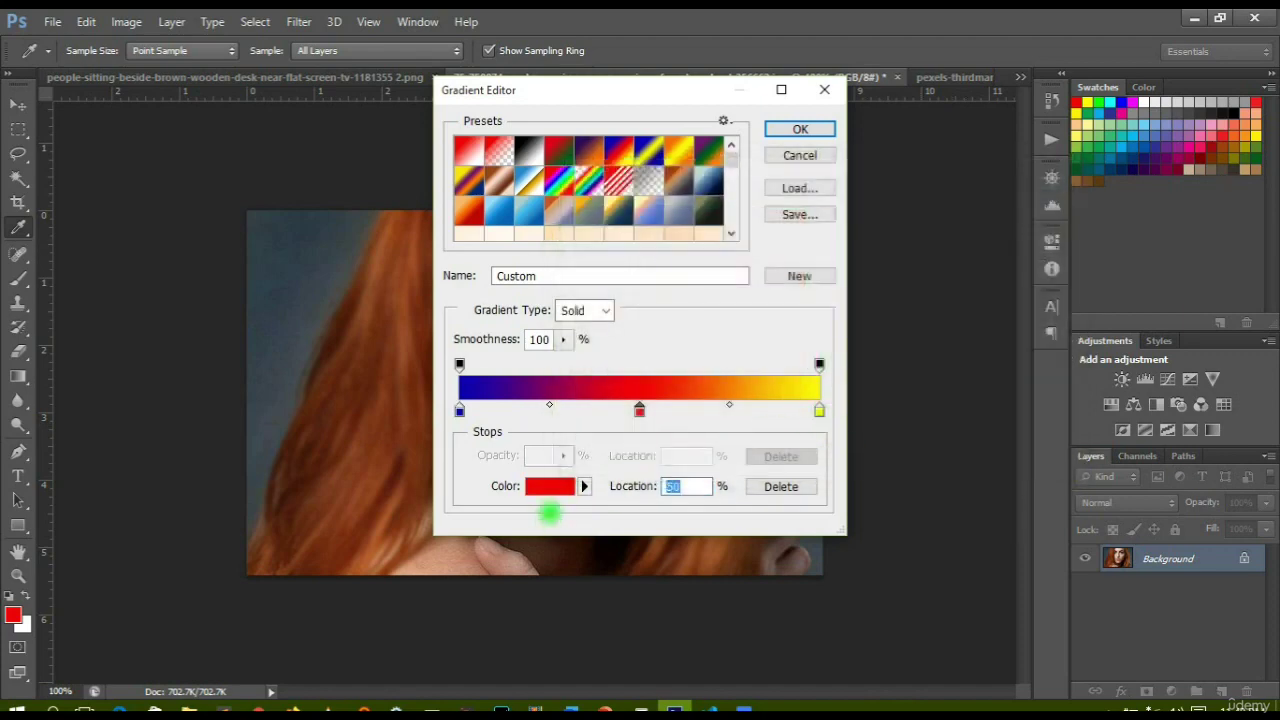
# Set the gradient's color stop at location 100% to a softer yellow and apply the custom gradient
pyautogui.moveTo(814, 410)
pyautogui.mouseDown()
pyautogui.moveTo(800, 451)
pyautogui.moveTo(820, 471)
pyautogui.moveTo(819, 410)
pyautogui.mouseUp()
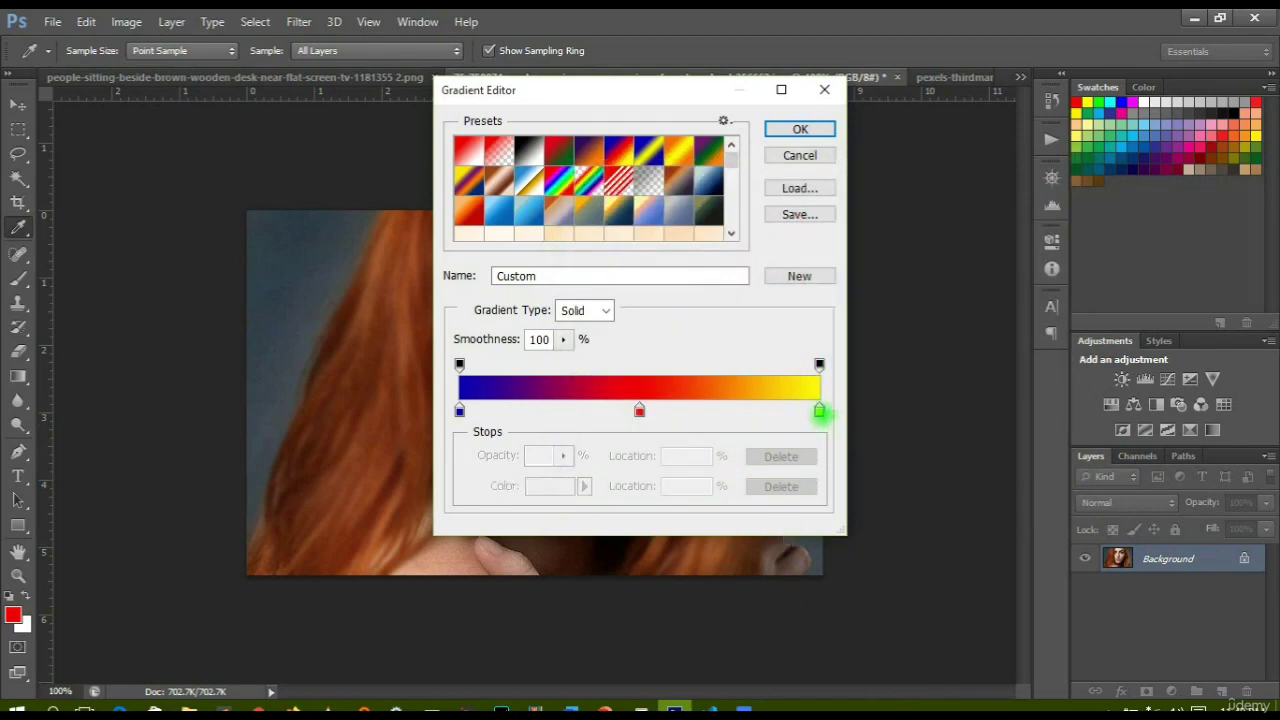
pyautogui.click(819, 410)
pyautogui.click(550, 486)
pyautogui.moveTo(729, 234); pyautogui.dragTo(738, 222)
pyautogui.click(1011, 195)
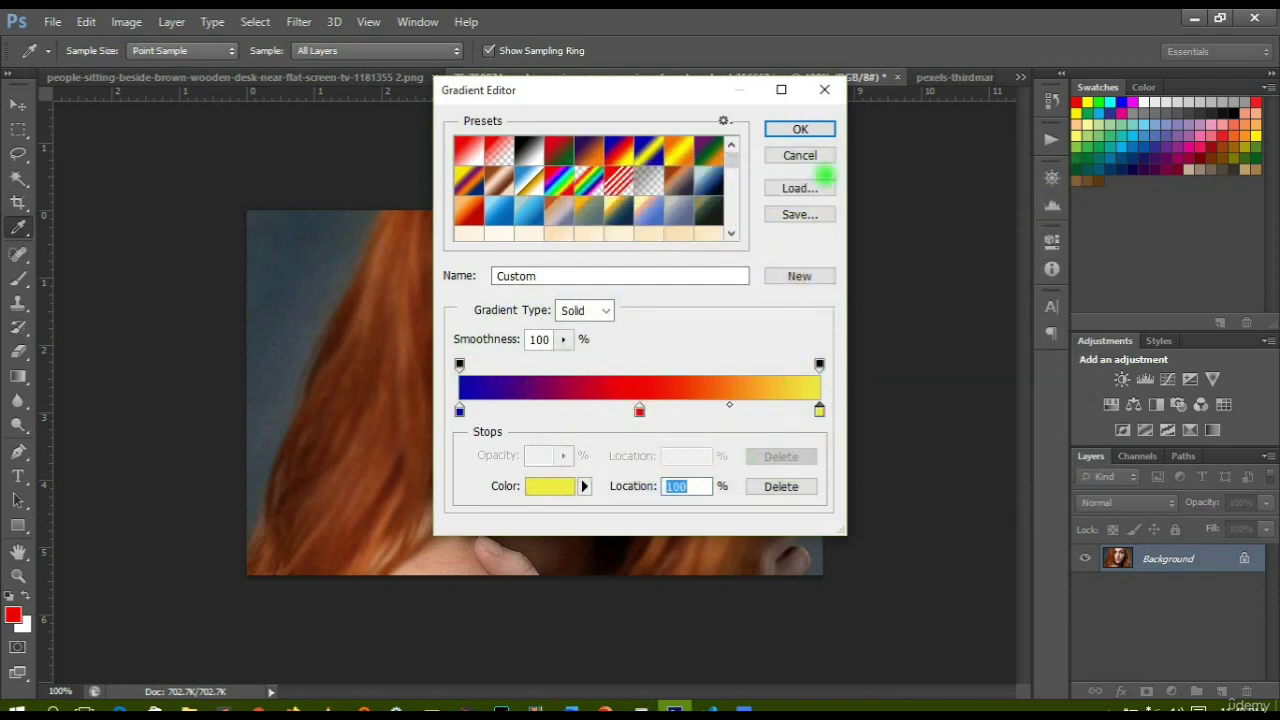
pyautogui.click(803, 129)
# Try a horizontal reflected blue-red-yellow gradient starting near the photo's left side, and undo the fill
pyautogui.moveTo(337, 357); pyautogui.dragTo(672, 362)
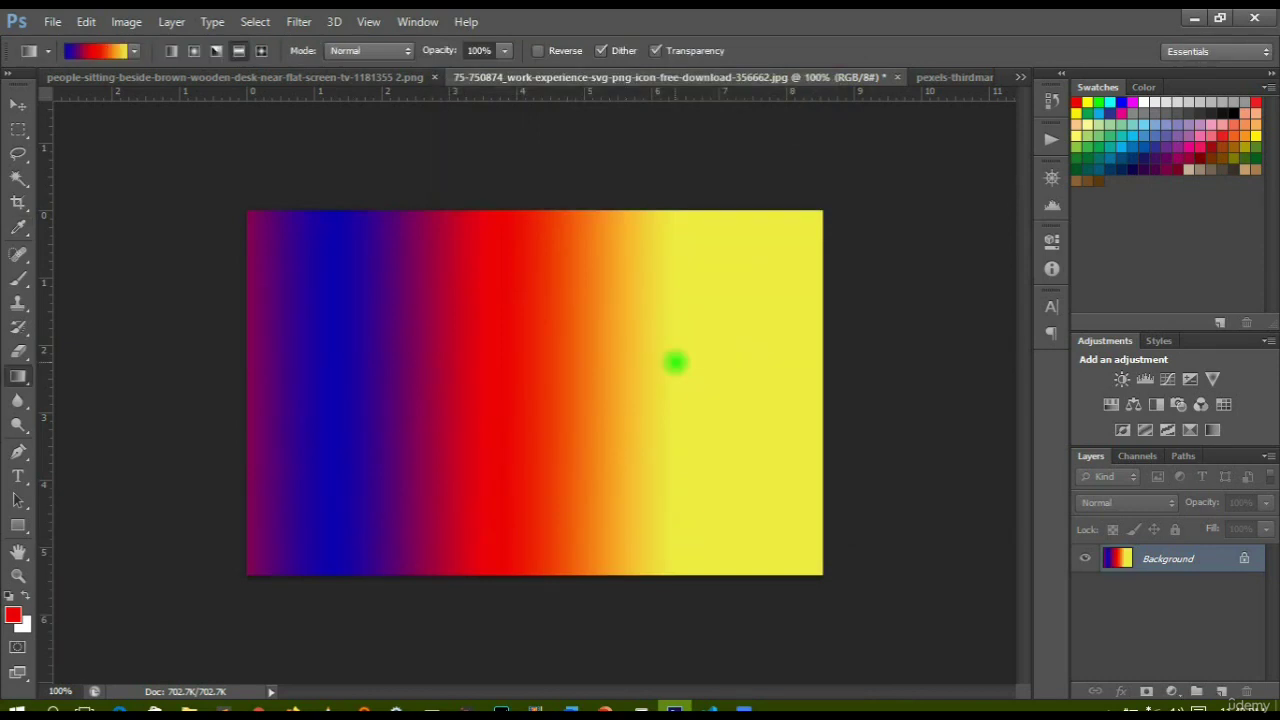
pyautogui.hotkey('ctrl', 'z')
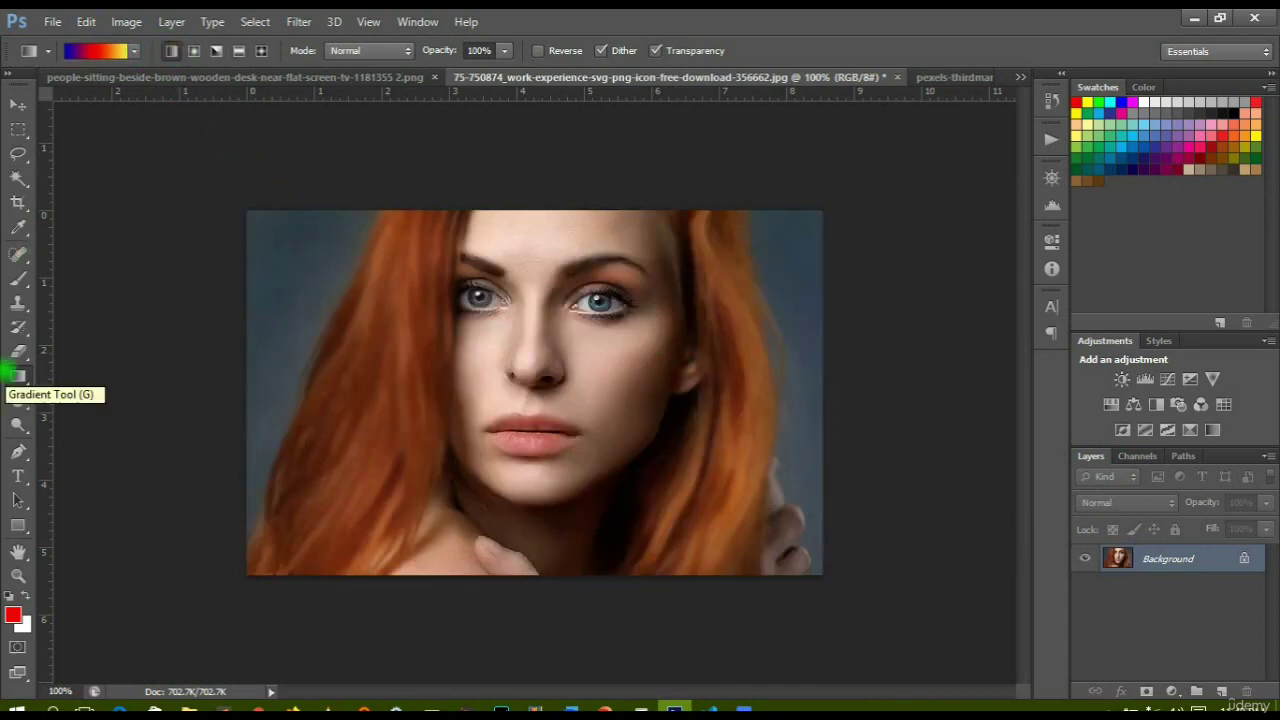
# Switch from the Gradient Tool to the Paint Bucket Tool
pyautogui.rightClick(15, 376)
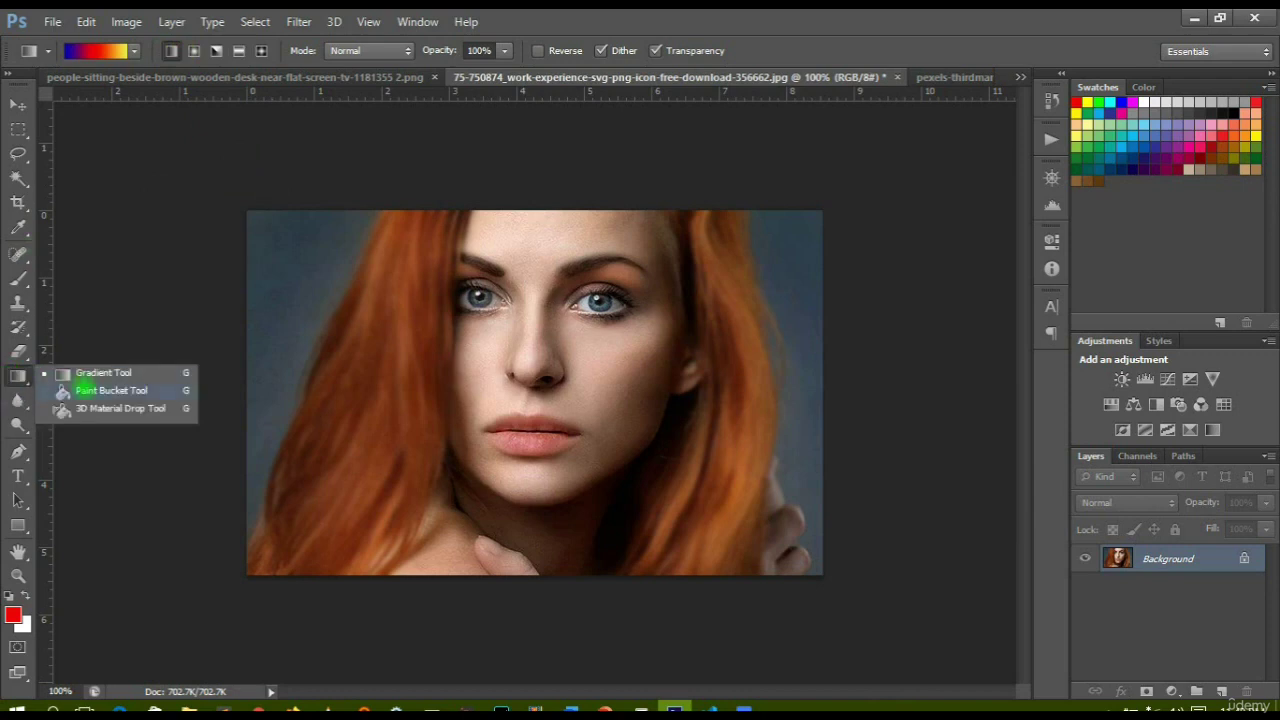
pyautogui.click(84, 390)
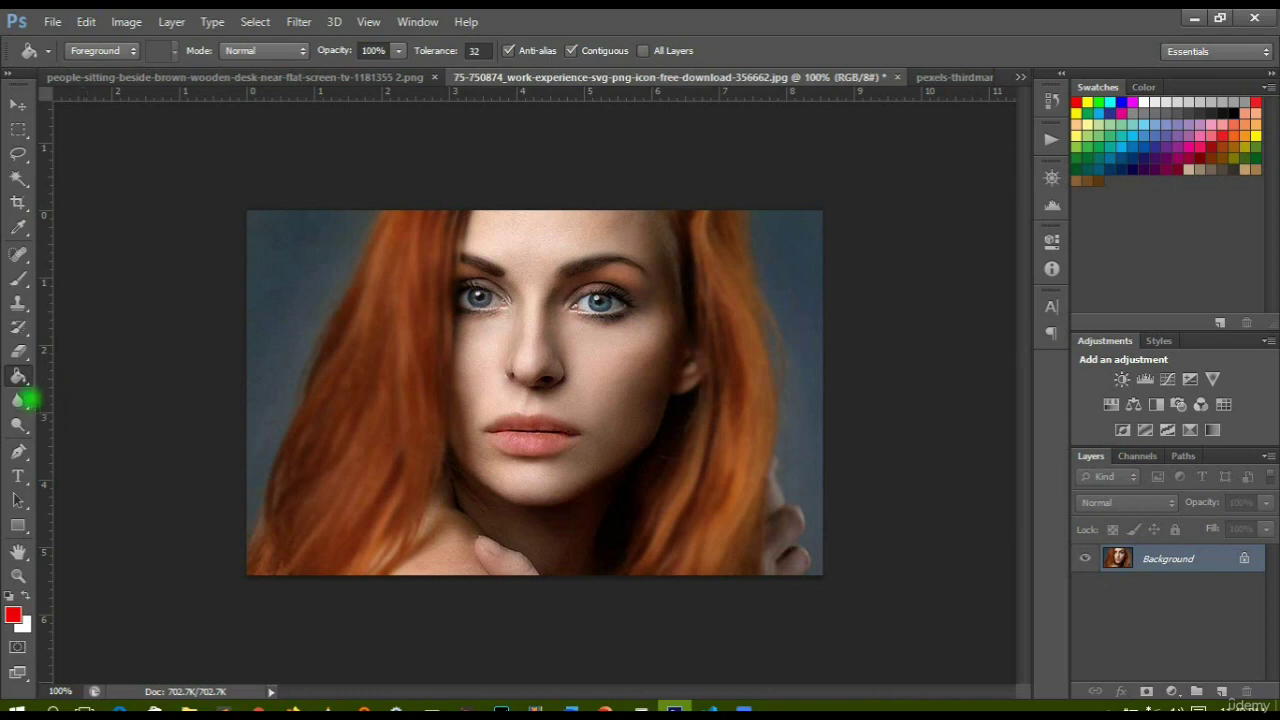
pyautogui.moveTo(20, 380)
pyautogui.mouseDown()
pyautogui.moveTo(71, 371)
pyautogui.moveTo(108, 389)
pyautogui.mouseUp()
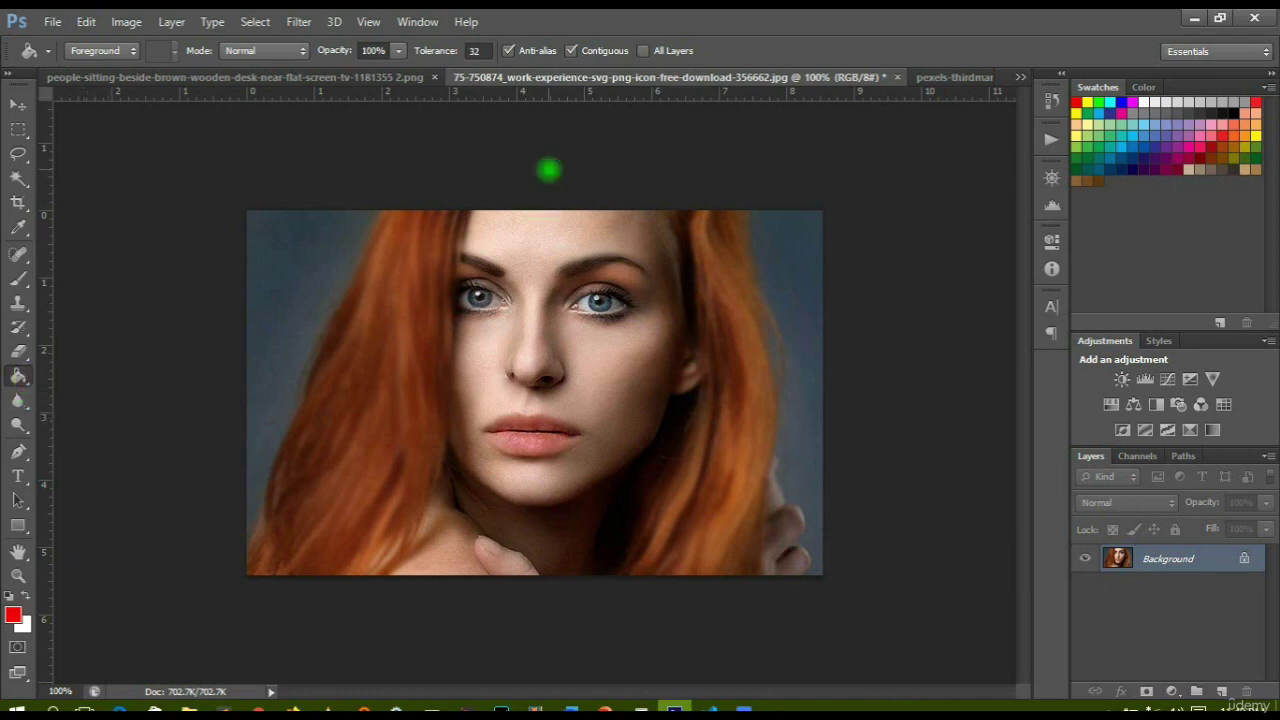
# Set the foreground color to magenta f000ff
pyautogui.click(13, 614)
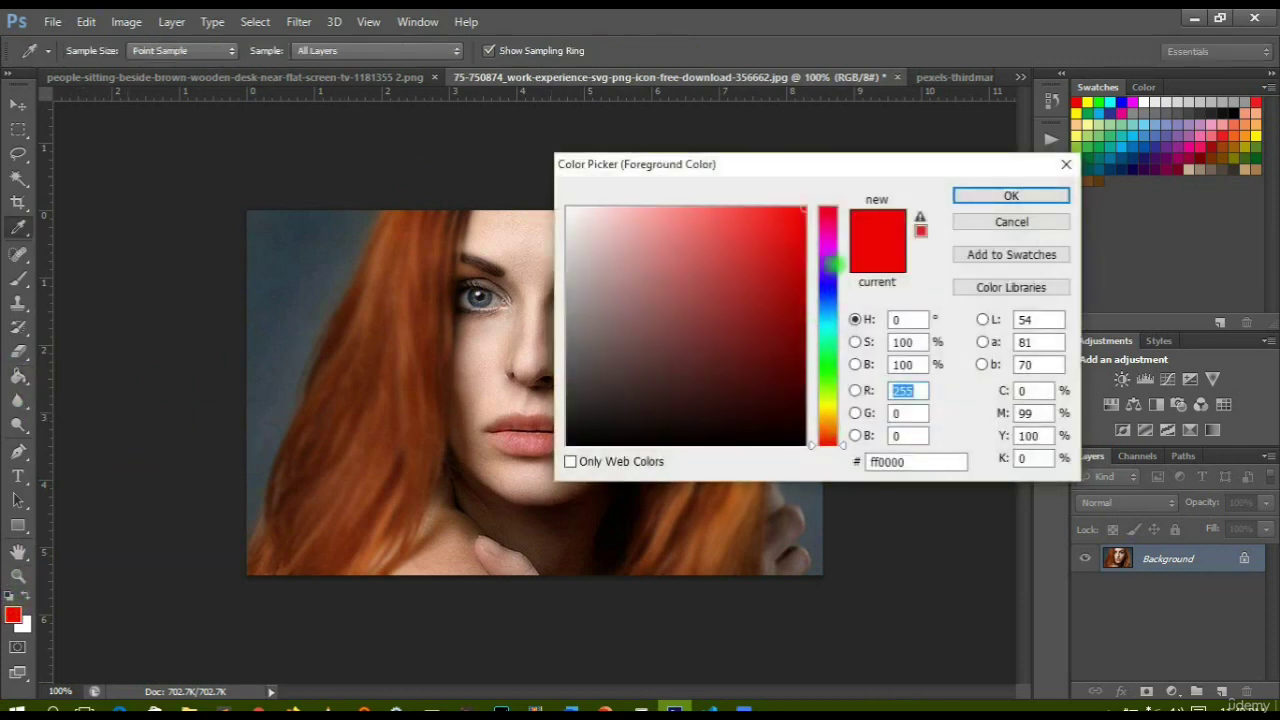
pyautogui.click(830, 249)
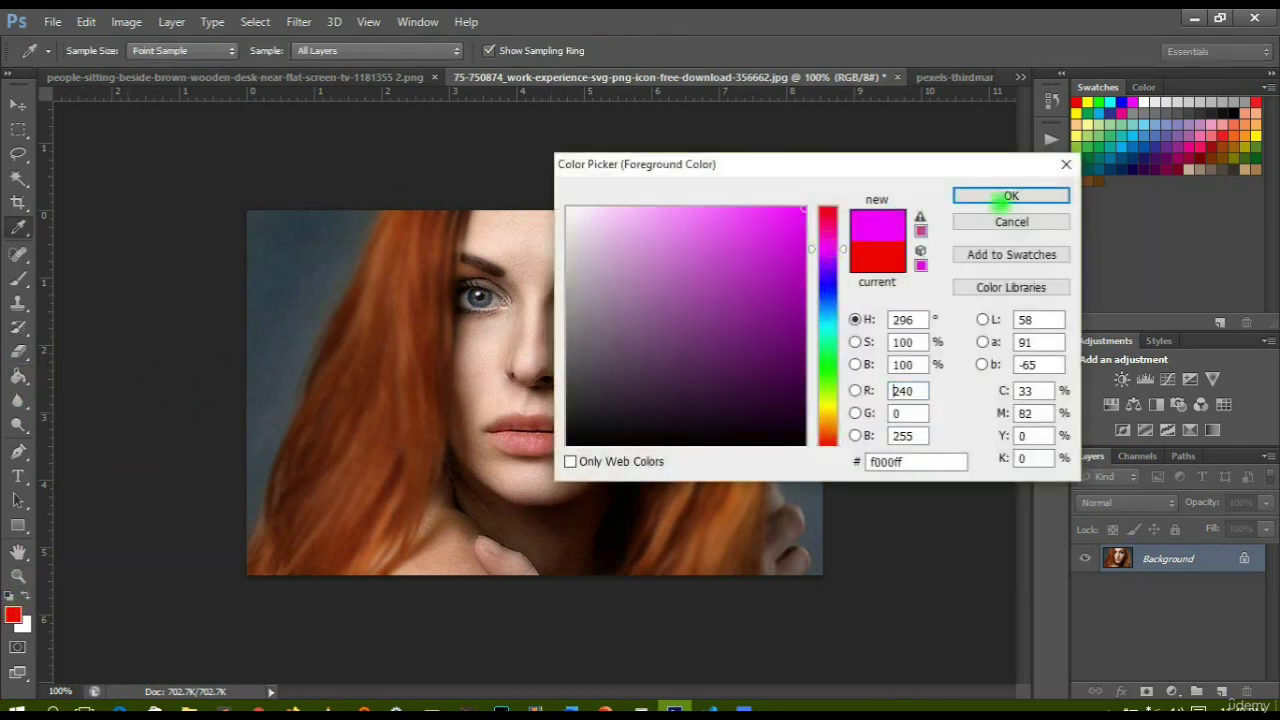
pyautogui.click(1010, 195)
# Fill the blue-grey background on both sides of the portrait with magenta using the Paint Bucket Tool
pyautogui.press('g')
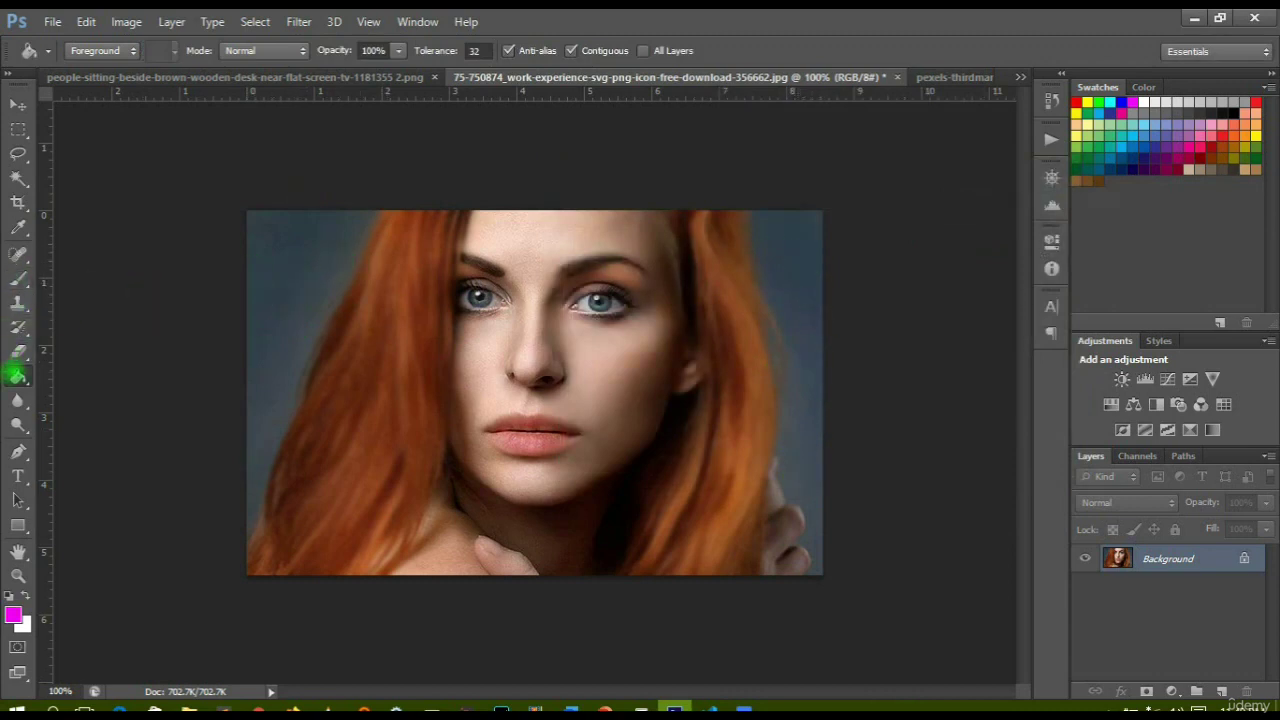
pyautogui.click(272, 246)
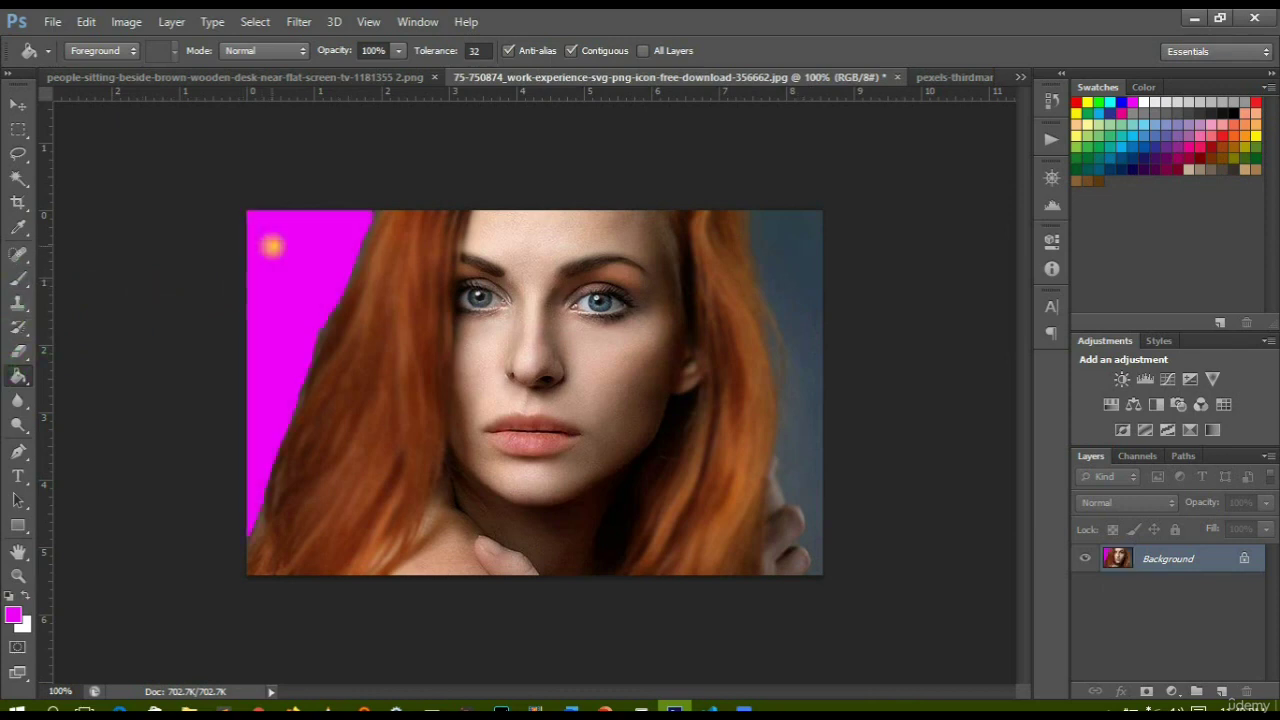
pyautogui.click(816, 268)
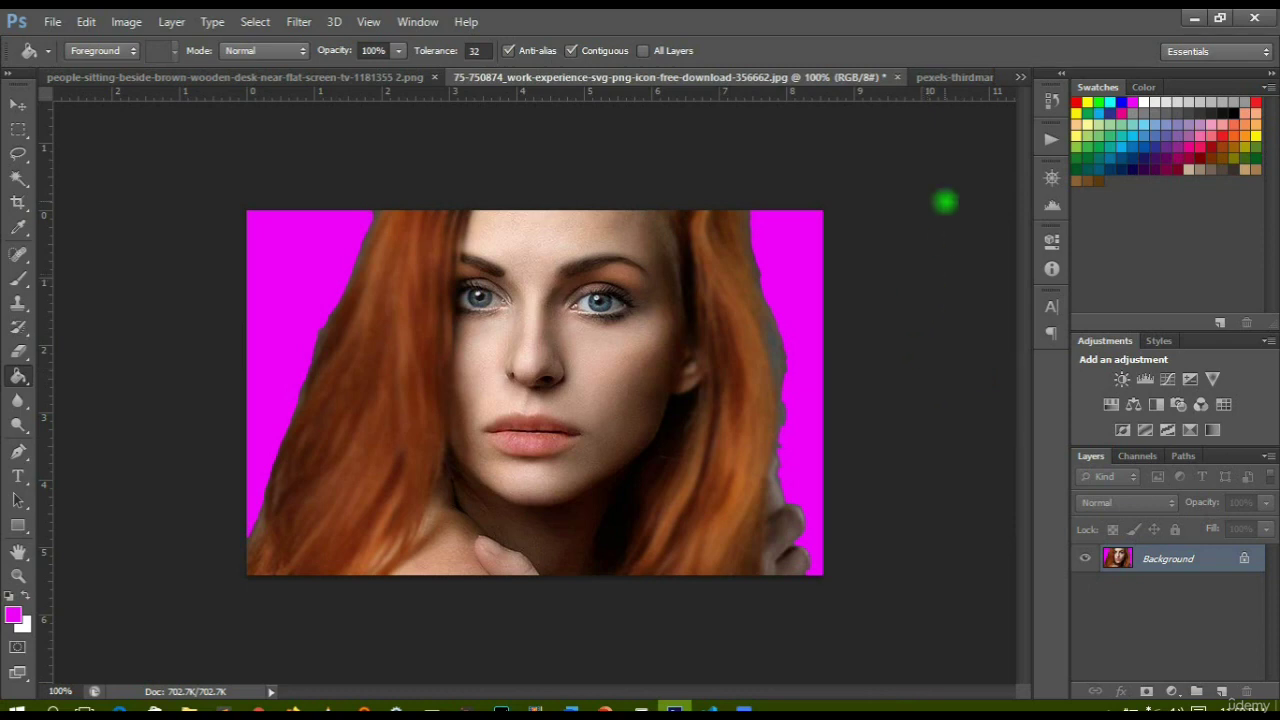
# Switch to the 1.jpg logo document and fill the emblem's blue T, crown and the thin bar beneath the crown with magenta
pyautogui.click(945, 77)
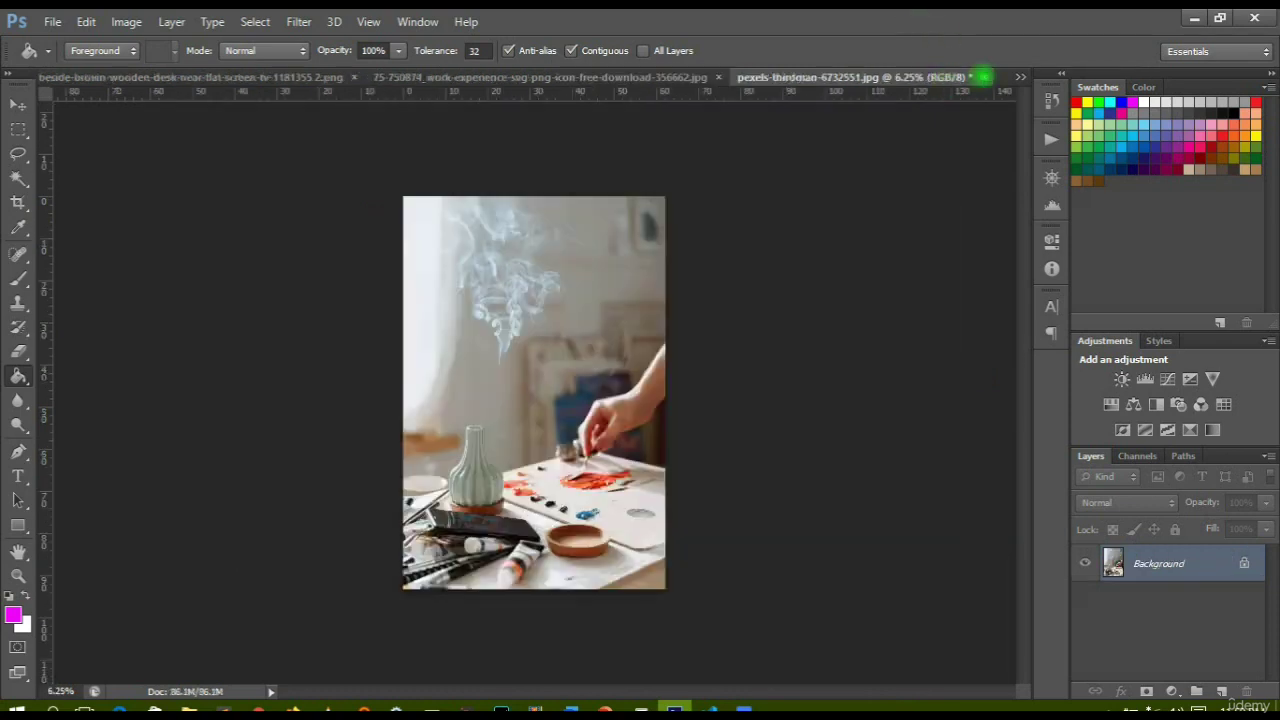
pyautogui.click(1020, 77)
pyautogui.click(920, 146)
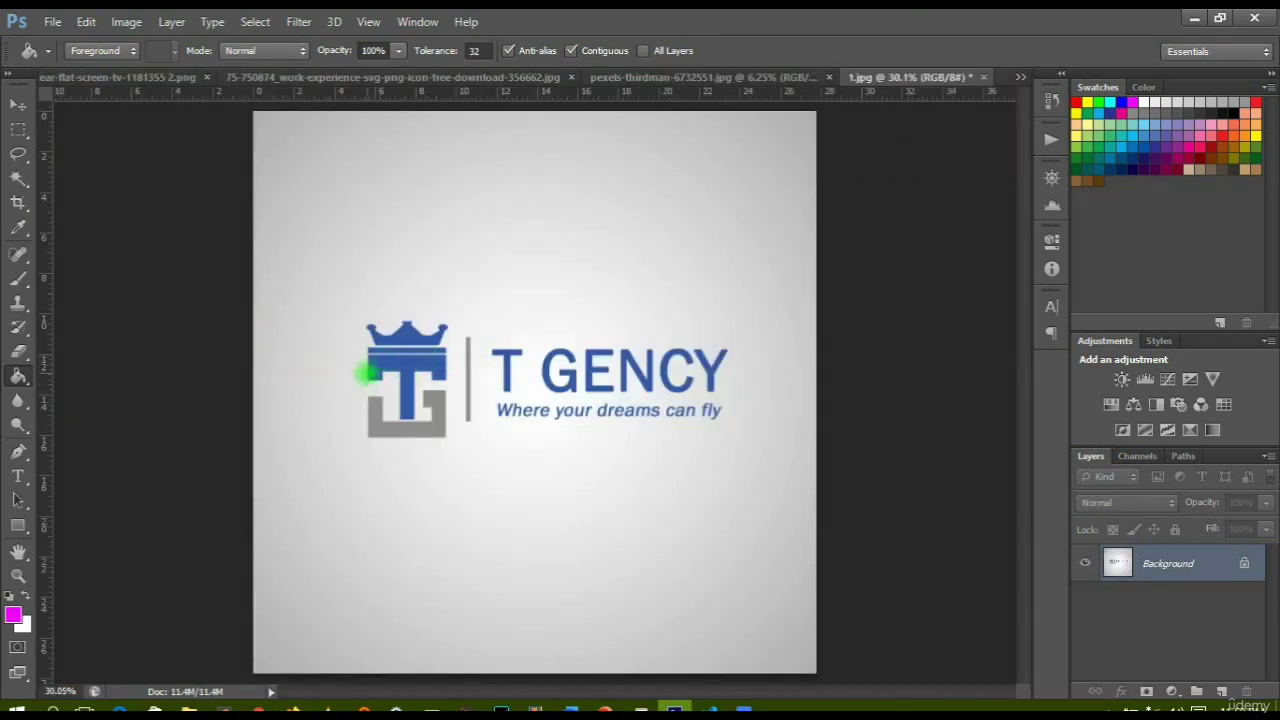
pyautogui.click(415, 365)
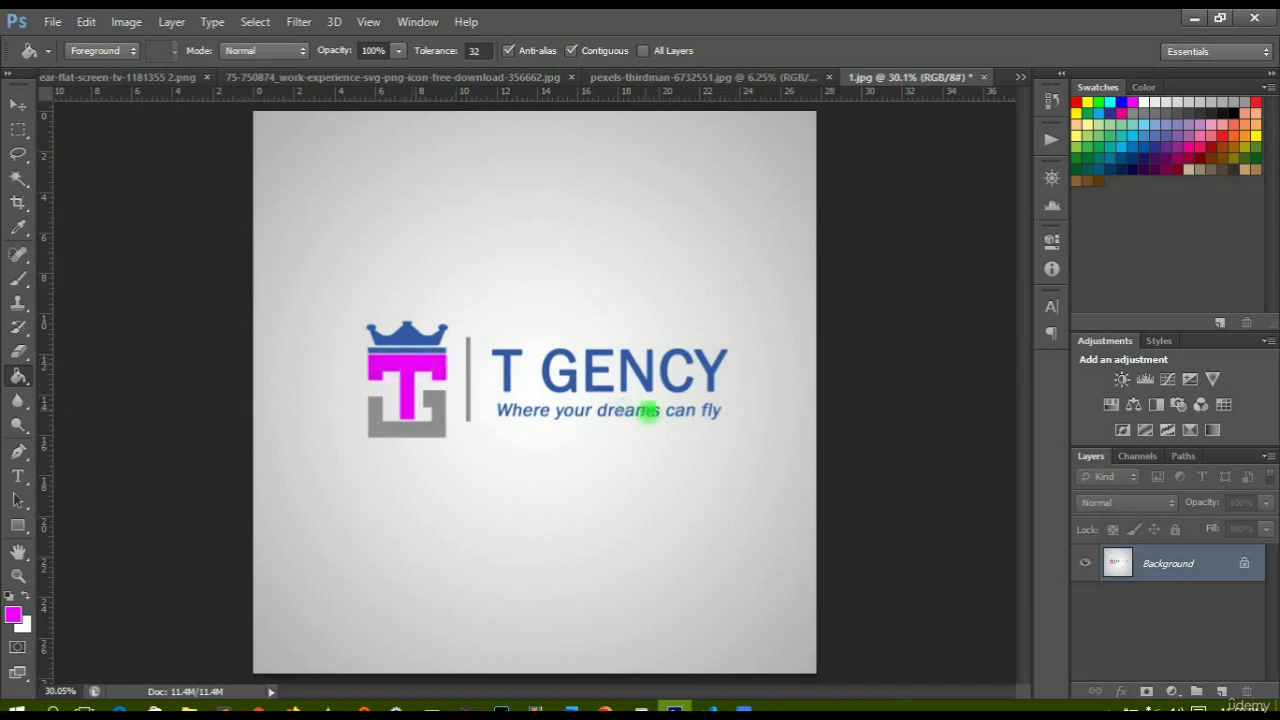
pyautogui.click(415, 338)
pyautogui.click(428, 349)
# Fill each letter of the logo's "T GENCY" wordmark with magenta
pyautogui.click(507, 368)
pyautogui.click(550, 362)
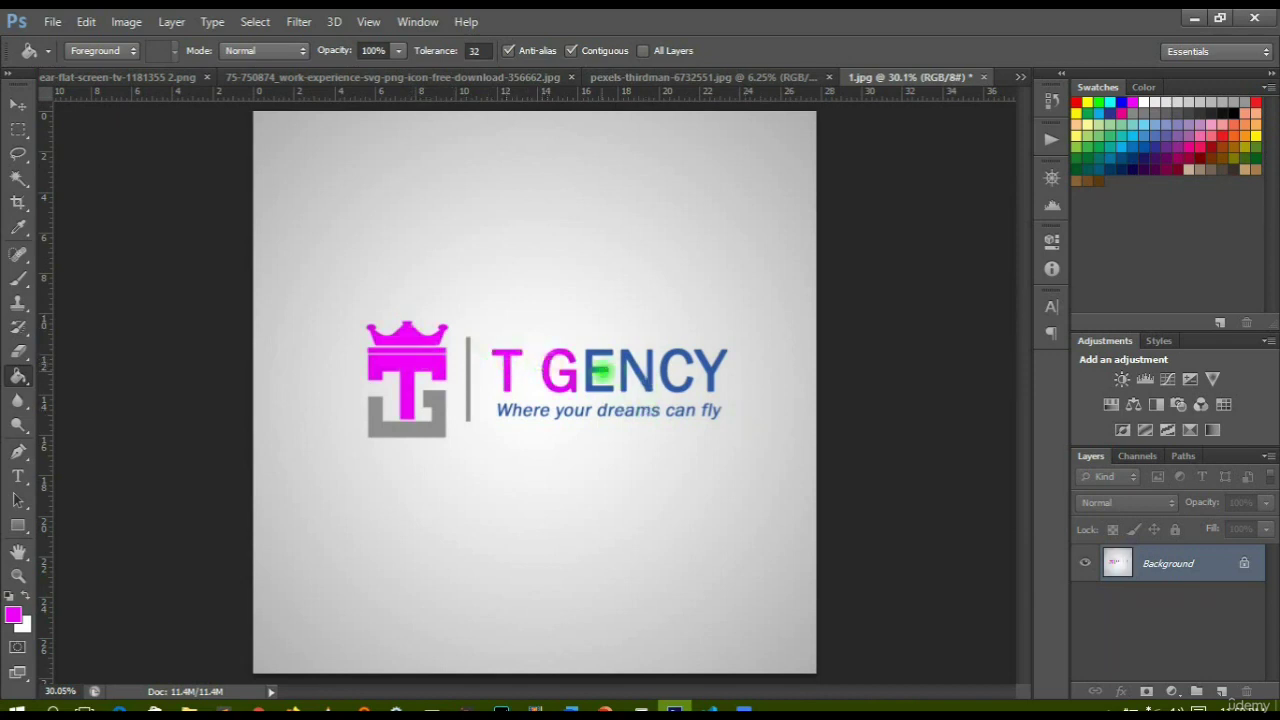
pyautogui.click(597, 372)
pyautogui.click(628, 371)
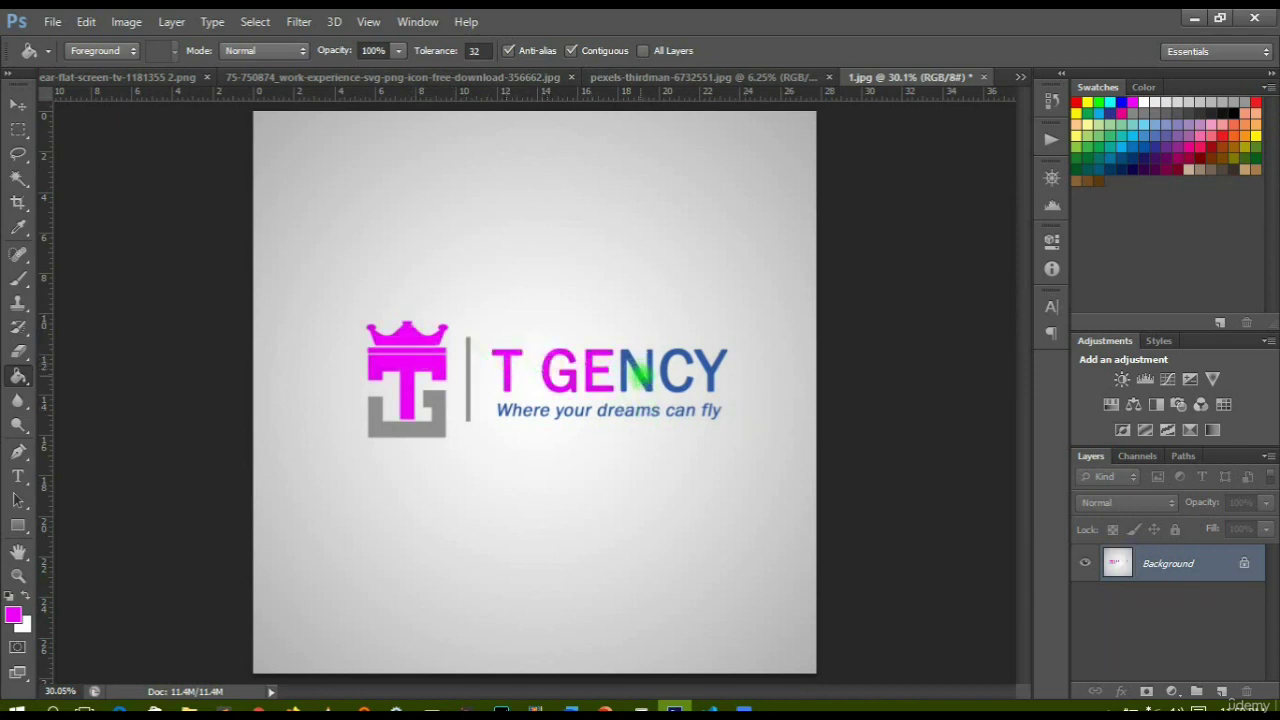
pyautogui.click(670, 369)
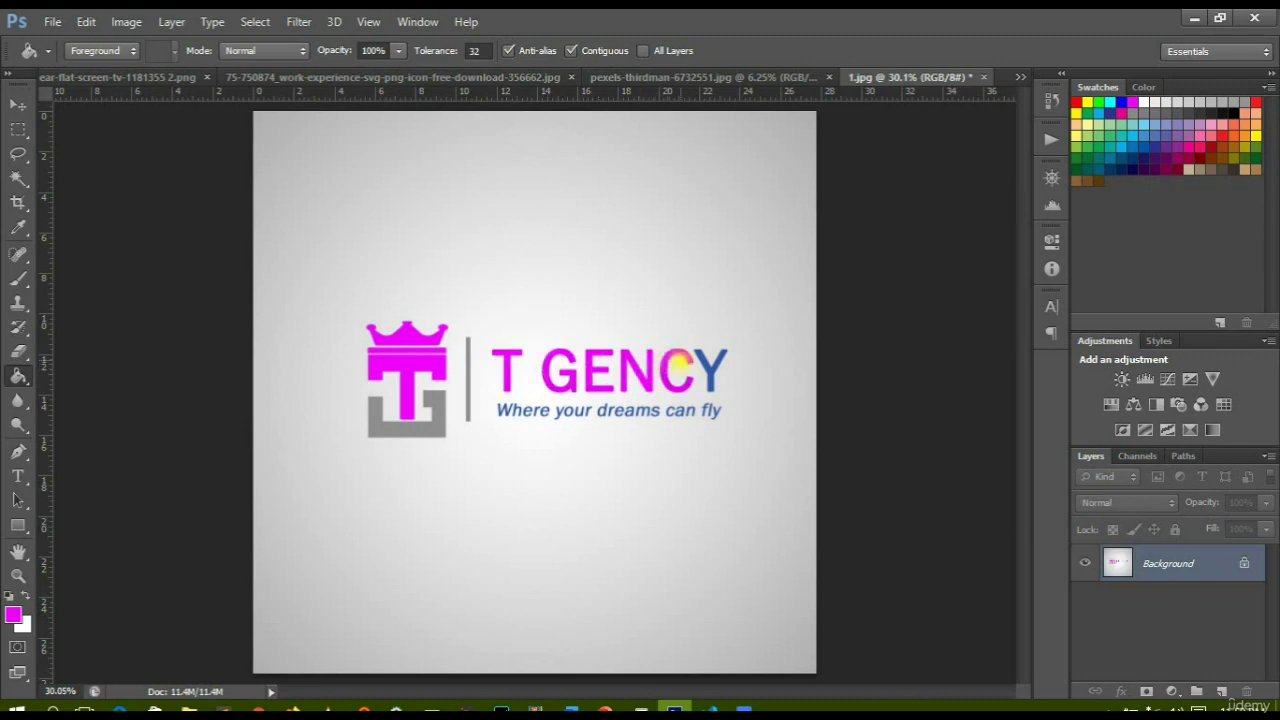
pyautogui.click(710, 370)
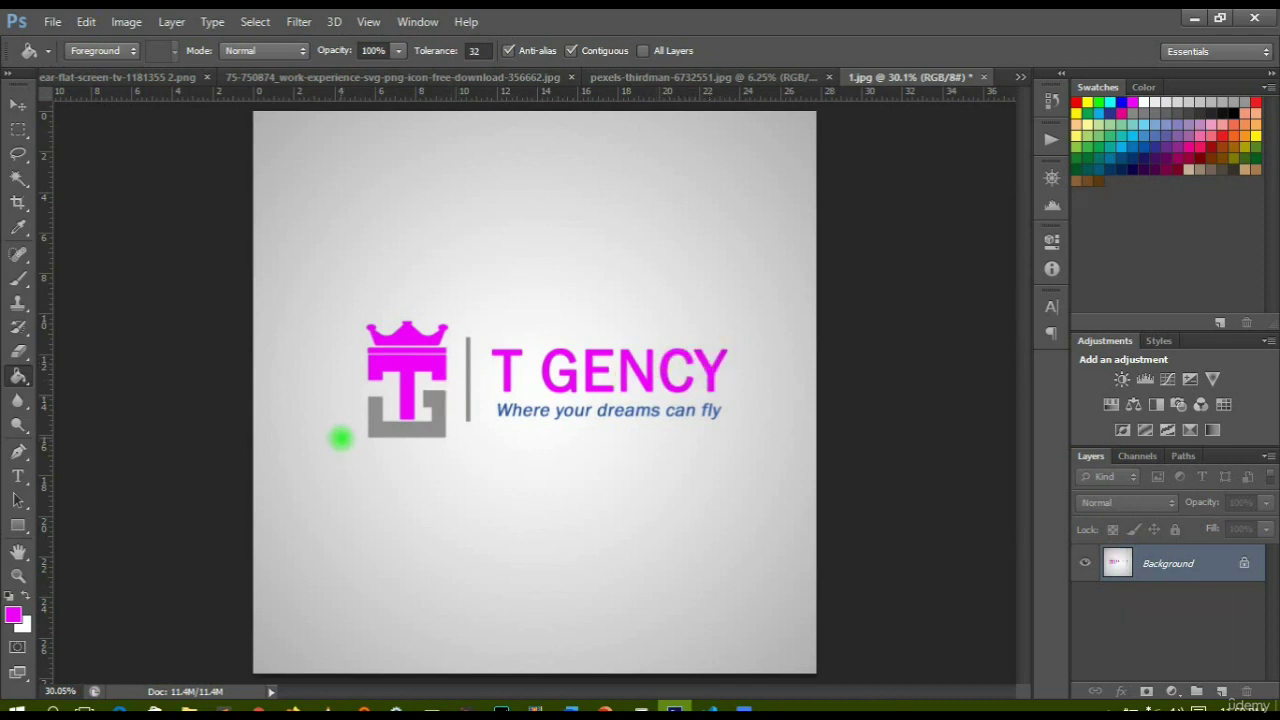
# Switch to the office meeting photo and blur the foreground women's hair with the Blur Tool, using a 131 px hard round brush
pyautogui.moveTo(18, 376)
pyautogui.mouseDown()
pyautogui.moveTo(70, 369)
pyautogui.moveTo(14, 409)
pyautogui.moveTo(60, 398)
pyautogui.mouseUp()
pyautogui.click(1019, 76)
pyautogui.click(968, 79)
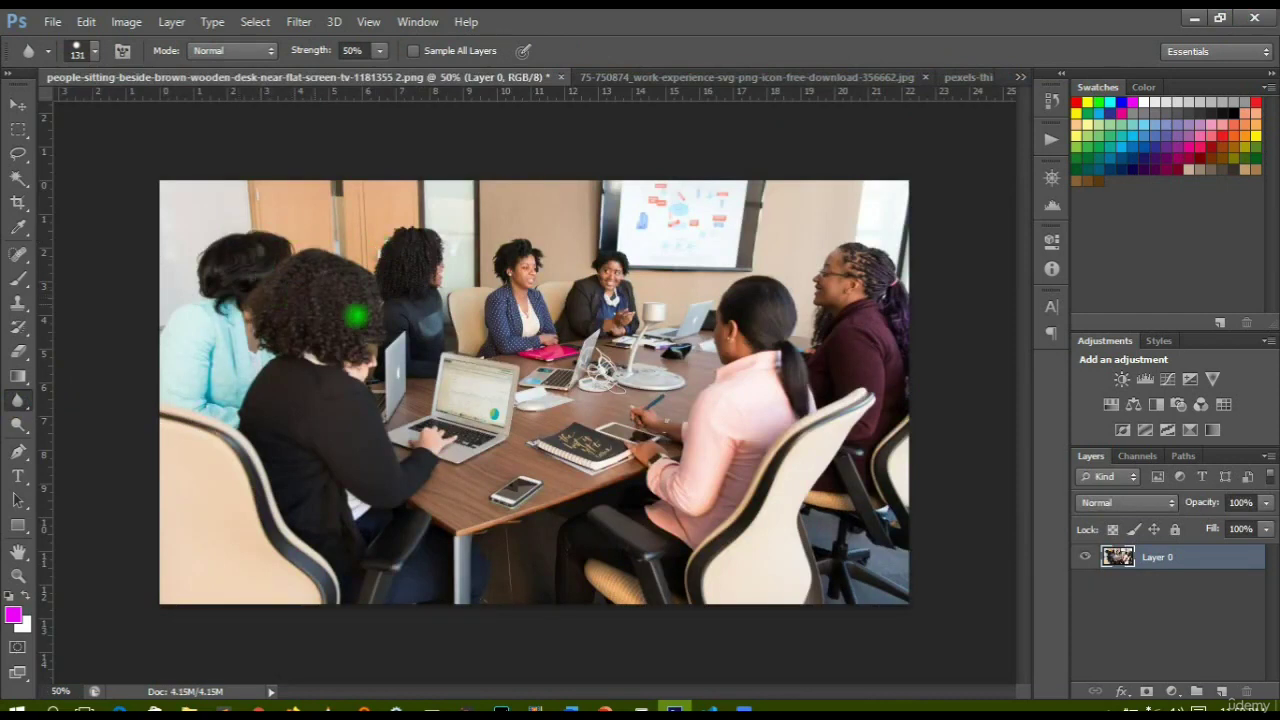
pyautogui.rightClick(546, 370)
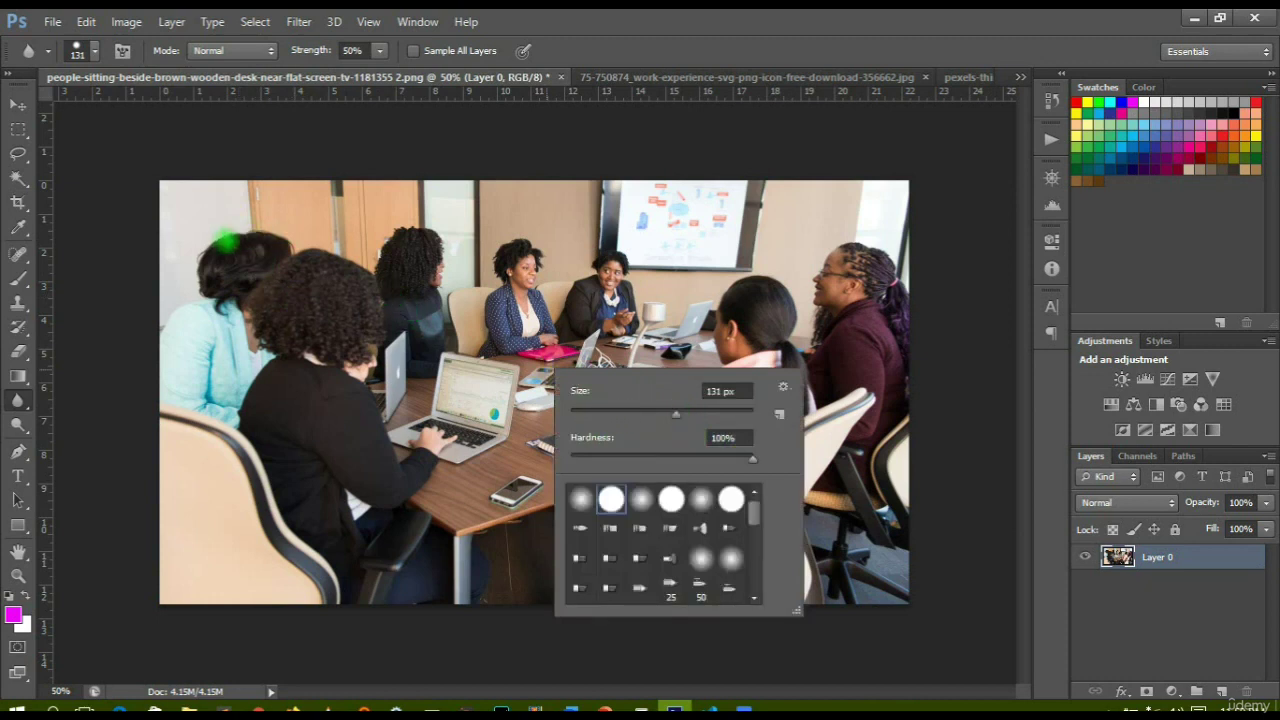
pyautogui.click(286, 313)
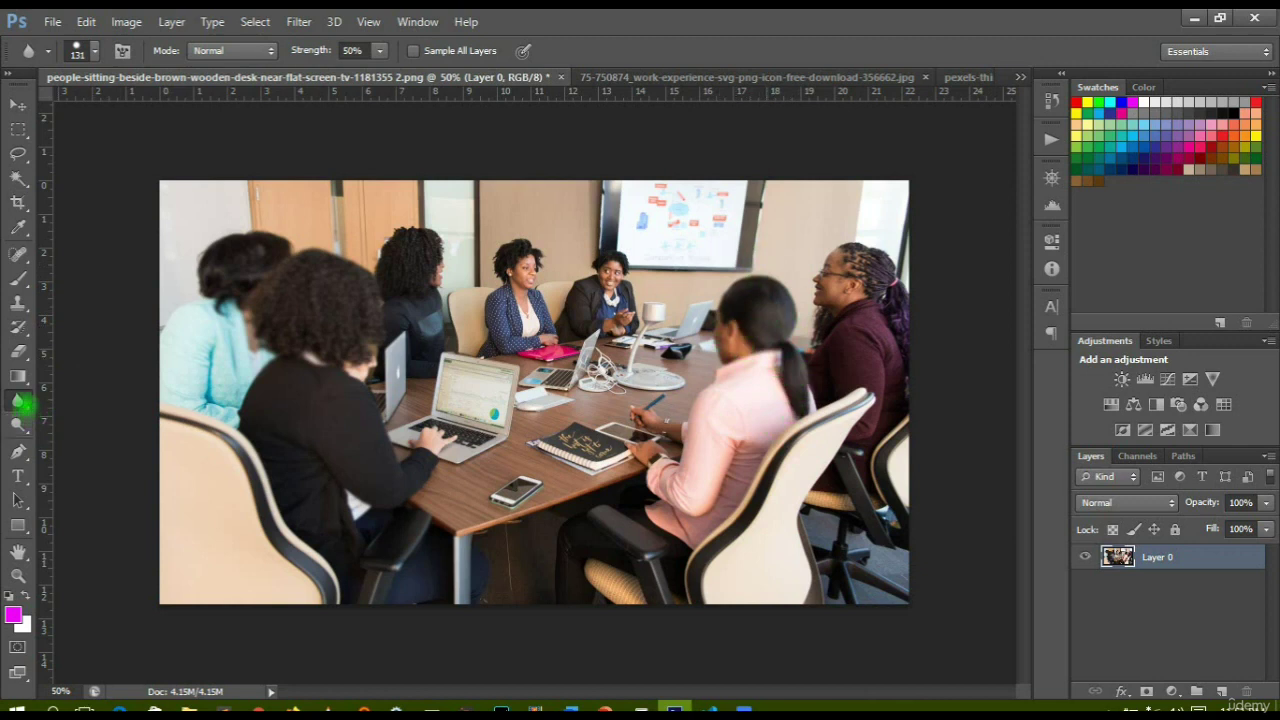
# Sharpen the two smiling women at the far end of the table with the Sharpen Tool at 50% strength
pyautogui.rightClick(20, 402)
pyautogui.click(63, 418)
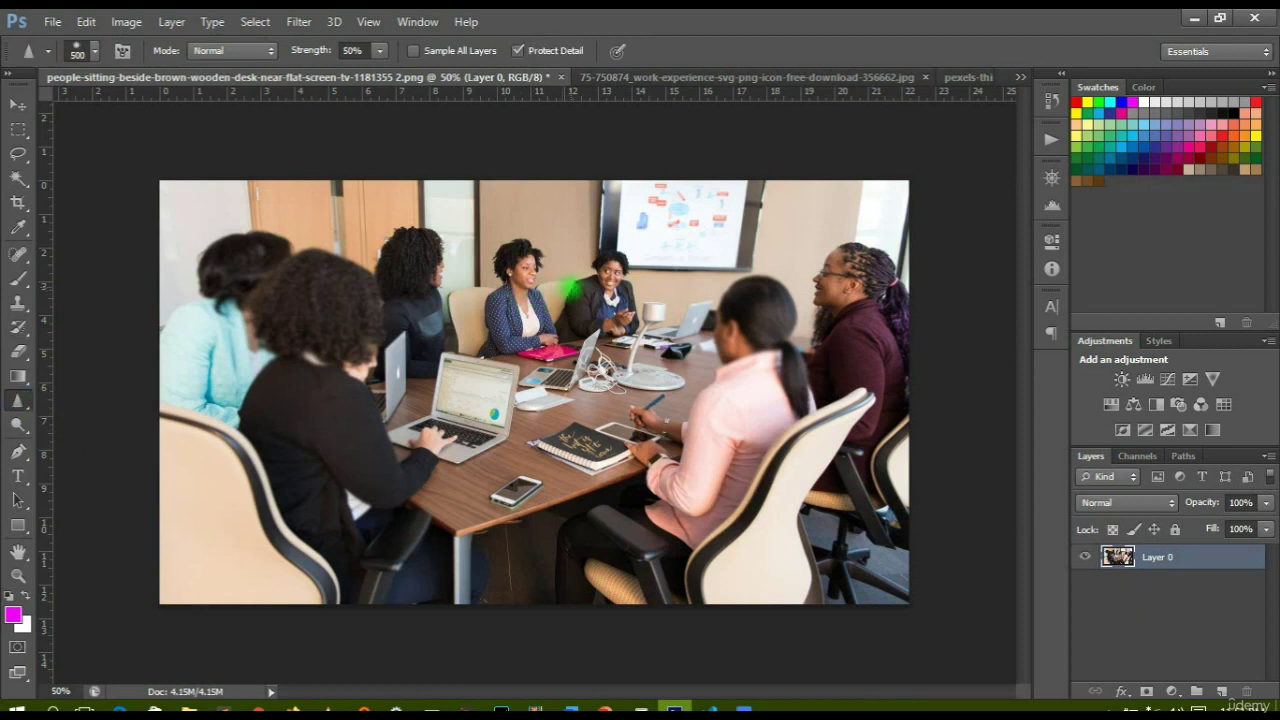
pyautogui.moveTo(568, 287)
pyautogui.mouseDown()
pyautogui.moveTo(620, 283)
pyautogui.moveTo(516, 300)
pyautogui.mouseUp()
pyautogui.moveTo(620, 282)
pyautogui.mouseDown()
pyautogui.moveTo(568, 277)
pyautogui.moveTo(514, 297)
pyautogui.moveTo(631, 290)
pyautogui.moveTo(600, 286)
pyautogui.mouseUp()
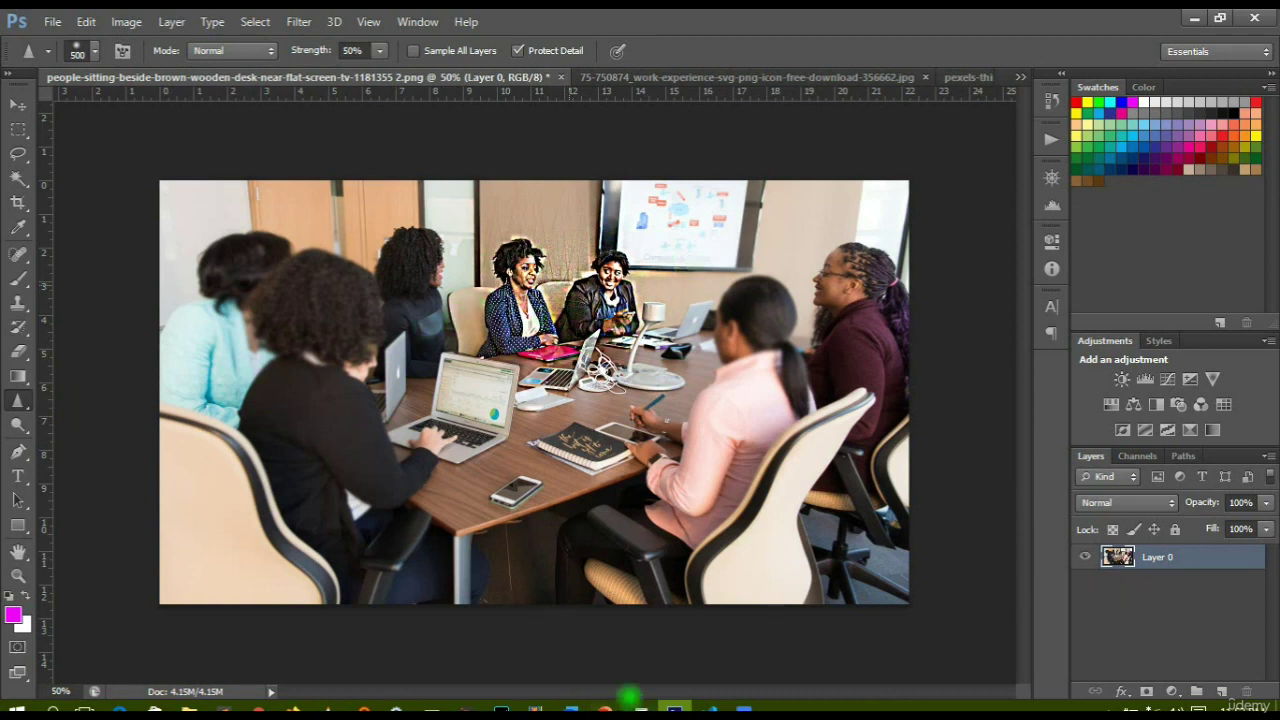
# Choose the Smudge Tool and give it a soft round brush of 73 px with 0% hardness
pyautogui.click(651, 696)
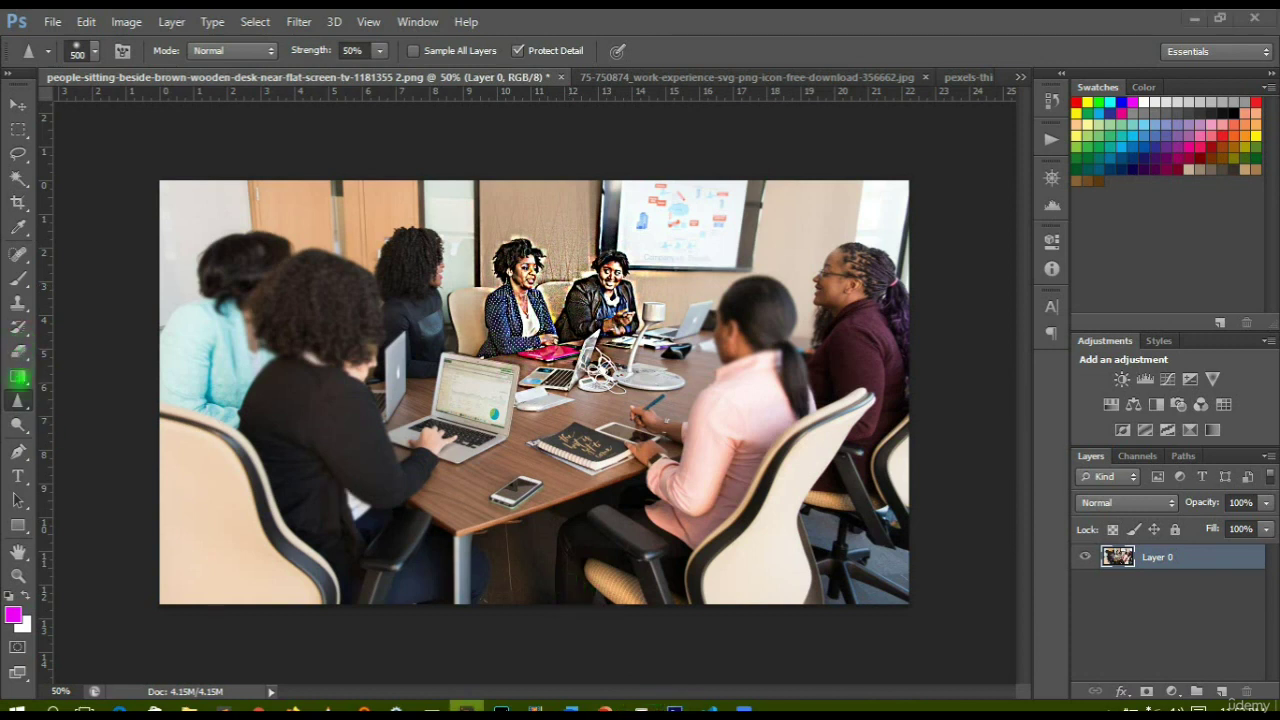
pyautogui.click(17, 402)
pyautogui.rightClick(17, 402)
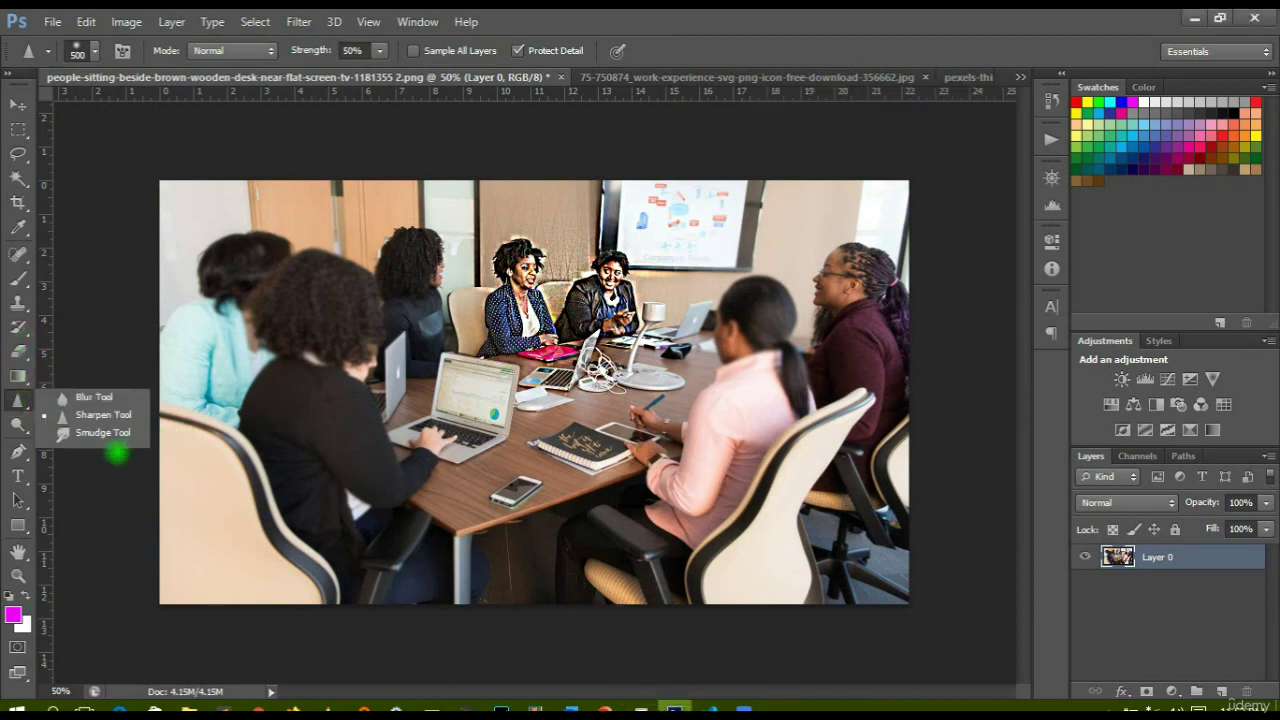
pyautogui.click(112, 432)
pyautogui.rightClick(402, 326)
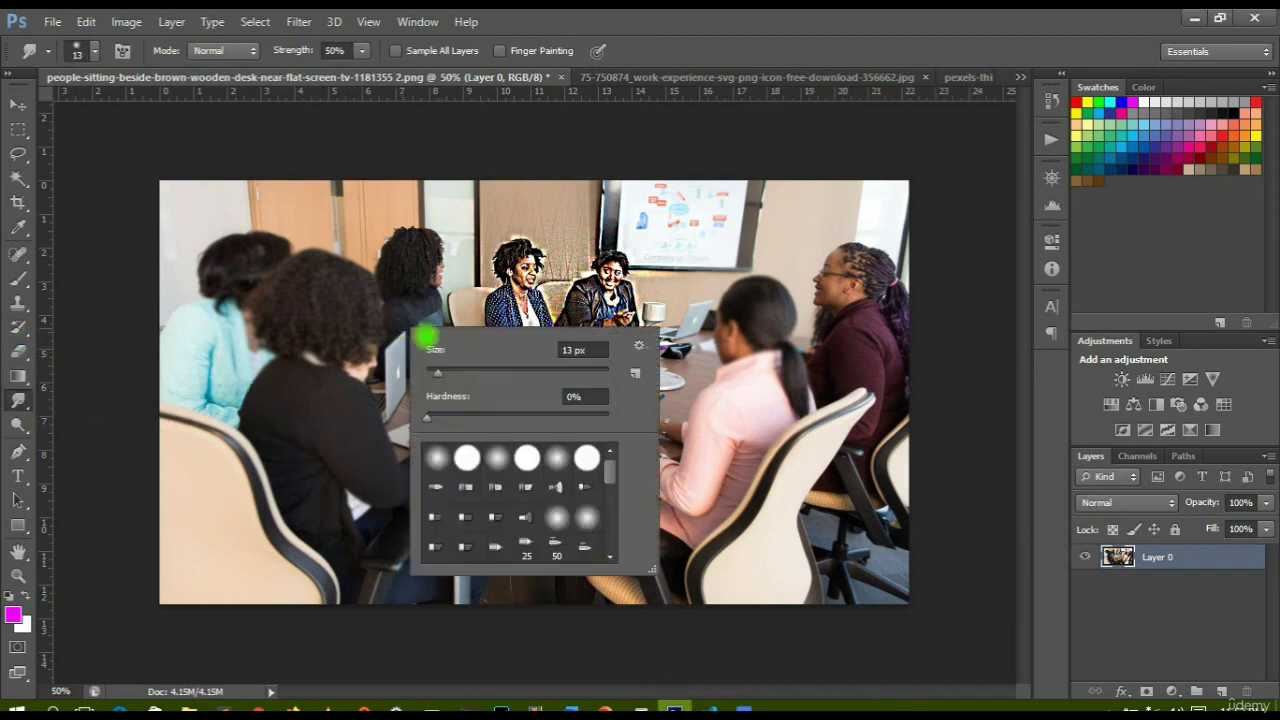
pyautogui.click(488, 372)
pyautogui.click(467, 457)
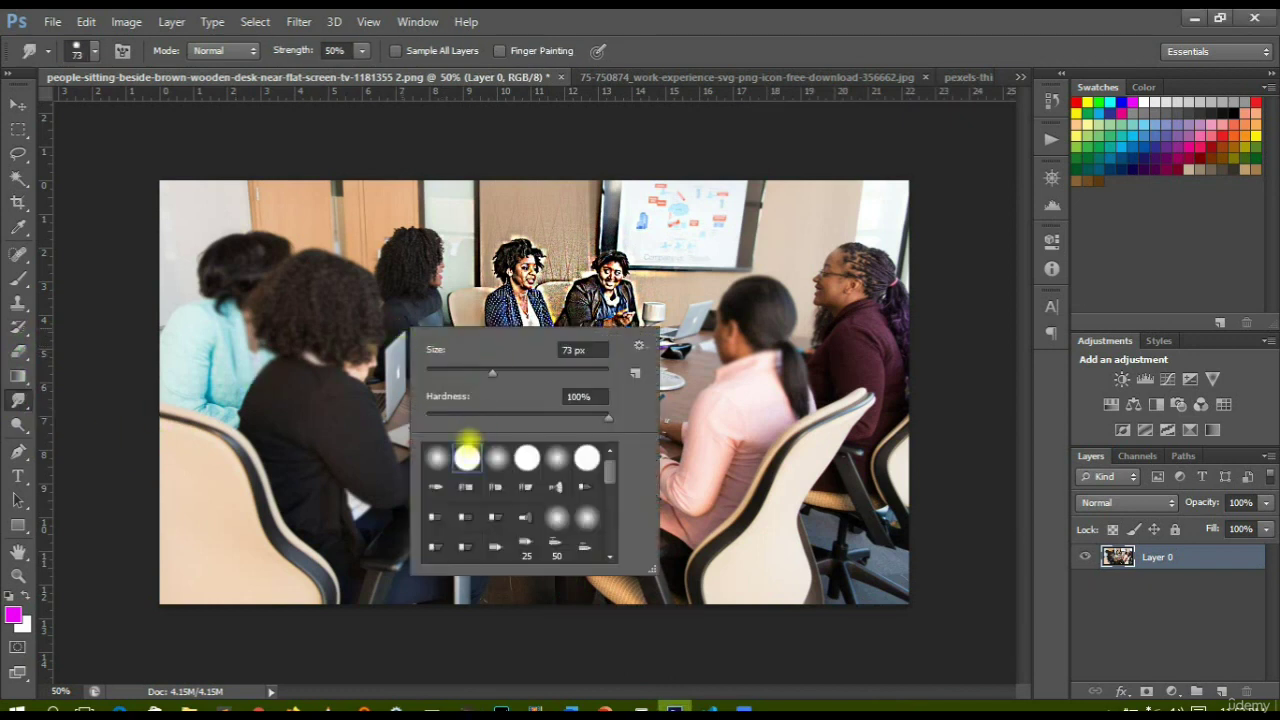
pyautogui.click(436, 457)
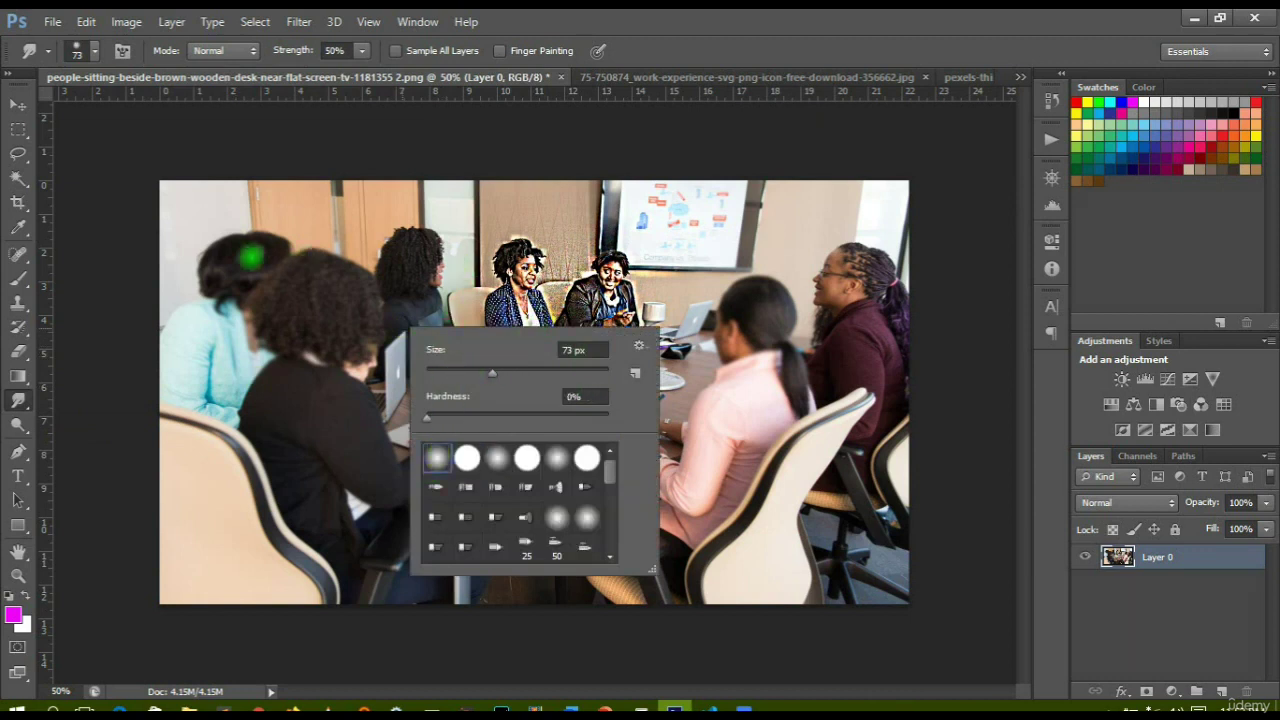
# Smudge the head and upper body of the woman in the dotted blue jacket
pyautogui.click(18, 400)
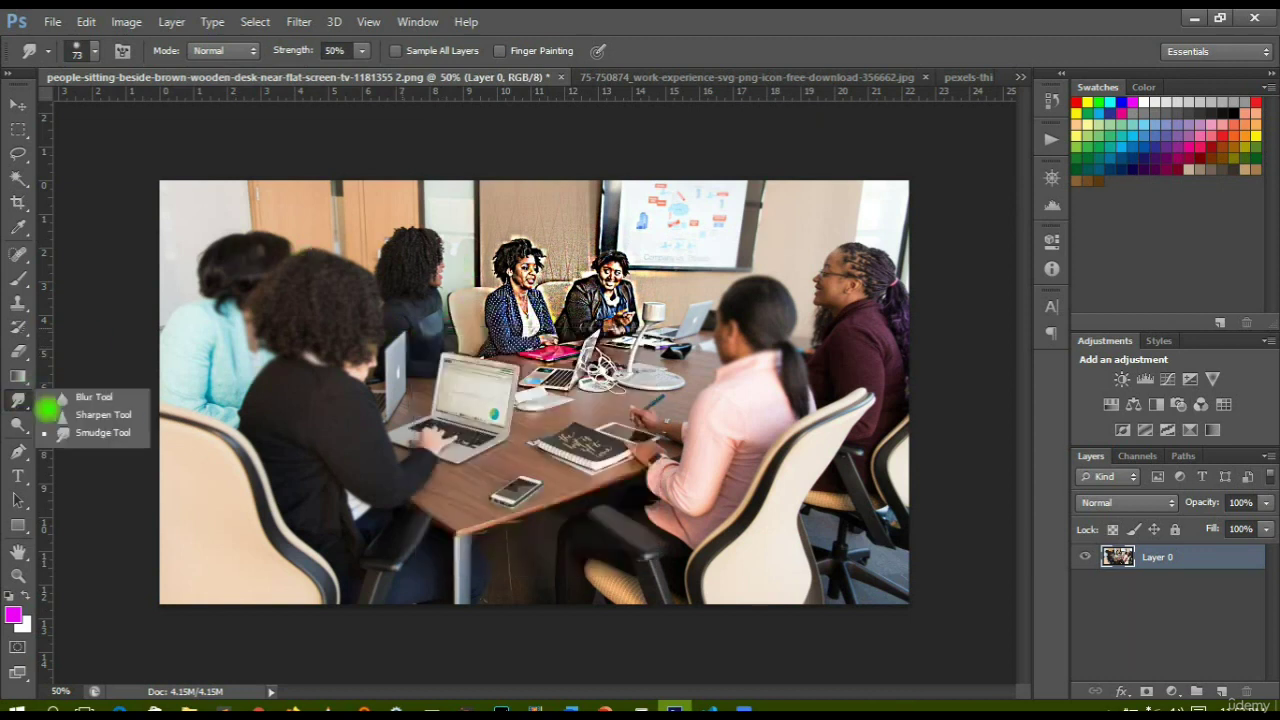
pyautogui.click(63, 429)
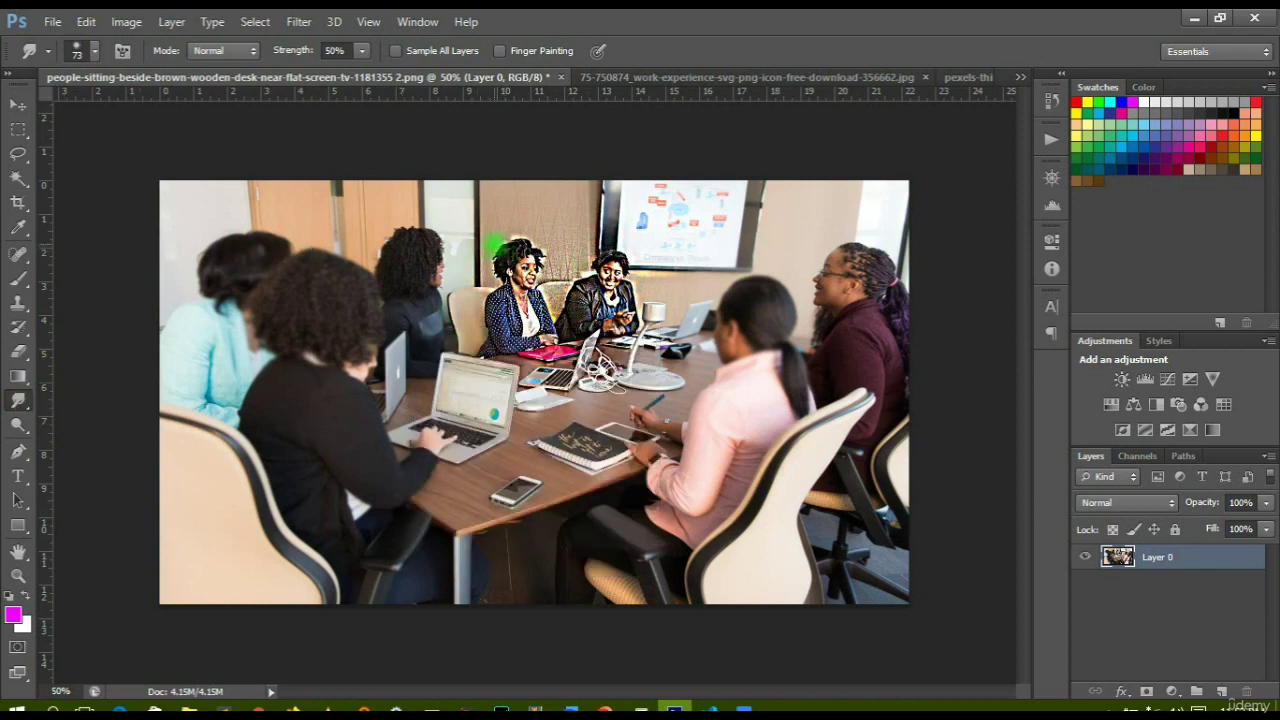
pyautogui.moveTo(487, 242)
pyautogui.mouseDown()
pyautogui.moveTo(560, 285)
pyautogui.moveTo(500, 295)
pyautogui.moveTo(560, 300)
pyautogui.moveTo(492, 282)
pyautogui.moveTo(556, 327)
pyautogui.moveTo(545, 292)
pyautogui.moveTo(505, 312)
pyautogui.moveTo(562, 322)
pyautogui.moveTo(495, 318)
pyautogui.moveTo(528, 330)
pyautogui.moveTo(491, 339)
pyautogui.mouseUp()
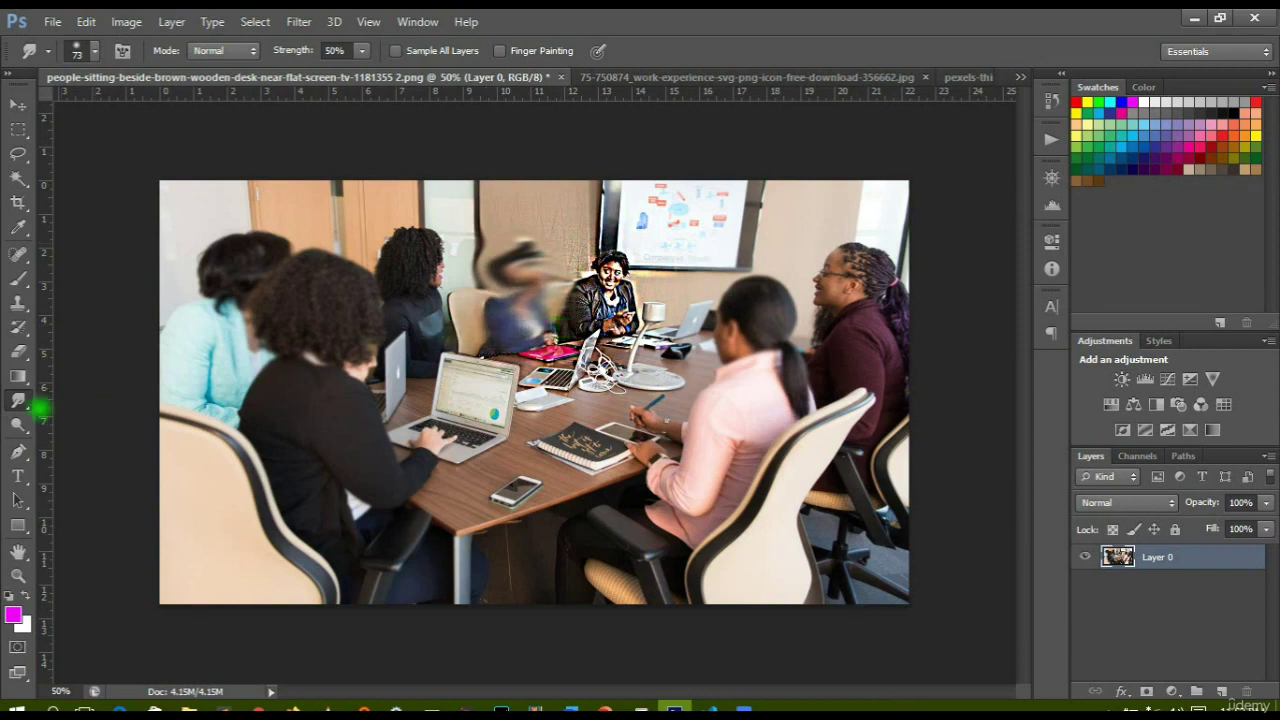
# Smudge the screen of the open laptop on the near side of the table
pyautogui.rightClick(28, 400)
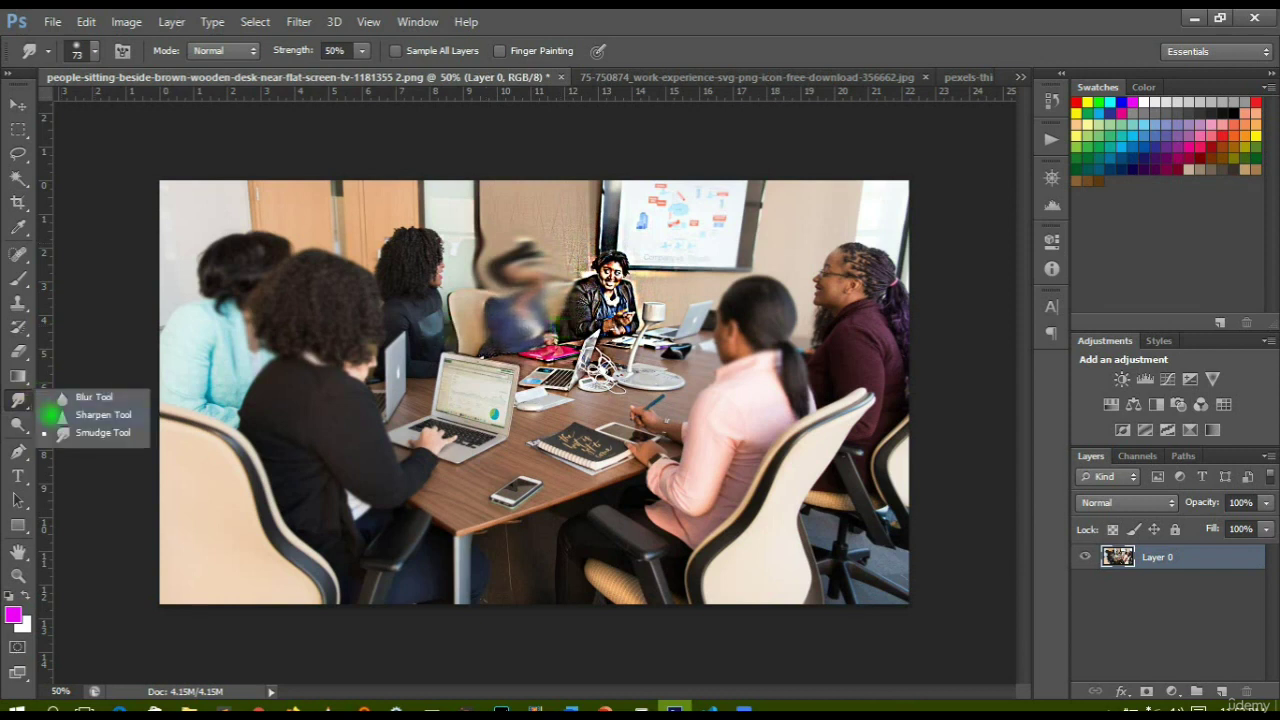
pyautogui.click(60, 432)
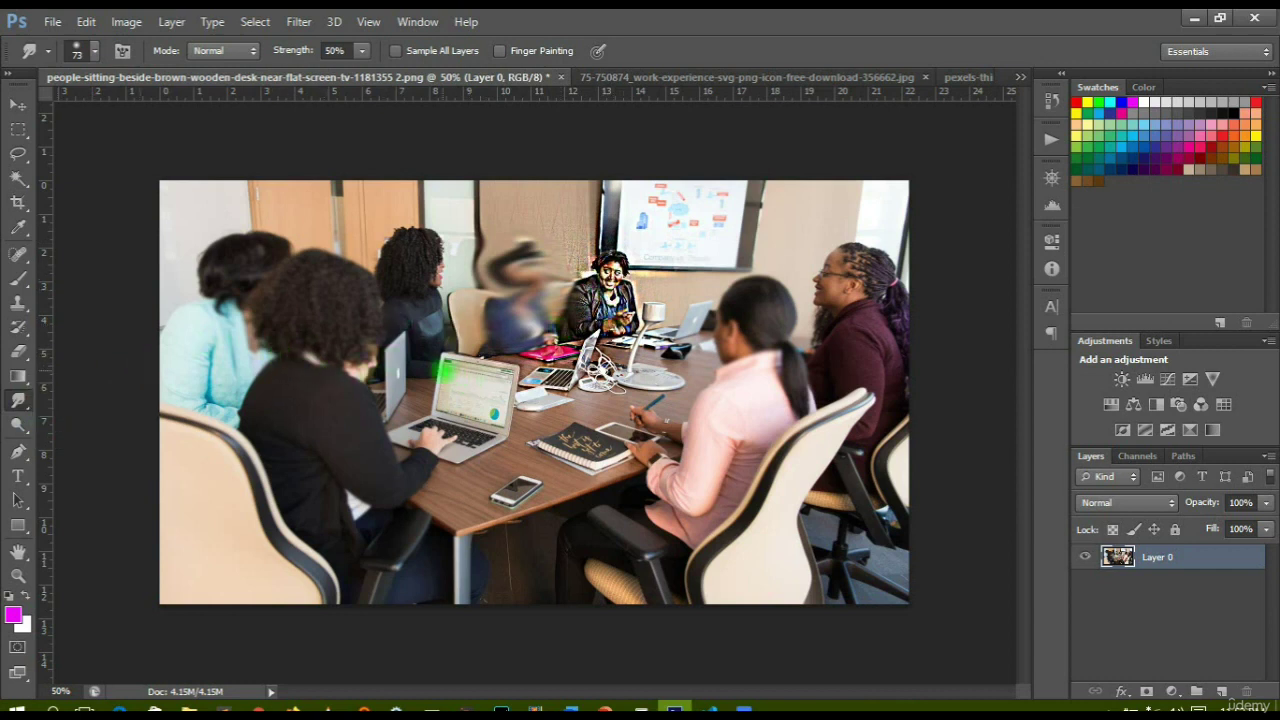
pyautogui.moveTo(507, 372)
pyautogui.mouseDown()
pyautogui.moveTo(430, 385)
pyautogui.moveTo(499, 417)
pyautogui.moveTo(440, 410)
pyautogui.moveTo(451, 394)
pyautogui.moveTo(505, 386)
pyautogui.moveTo(467, 399)
pyautogui.moveTo(497, 417)
pyautogui.moveTo(444, 408)
pyautogui.moveTo(500, 357)
pyautogui.mouseUp()
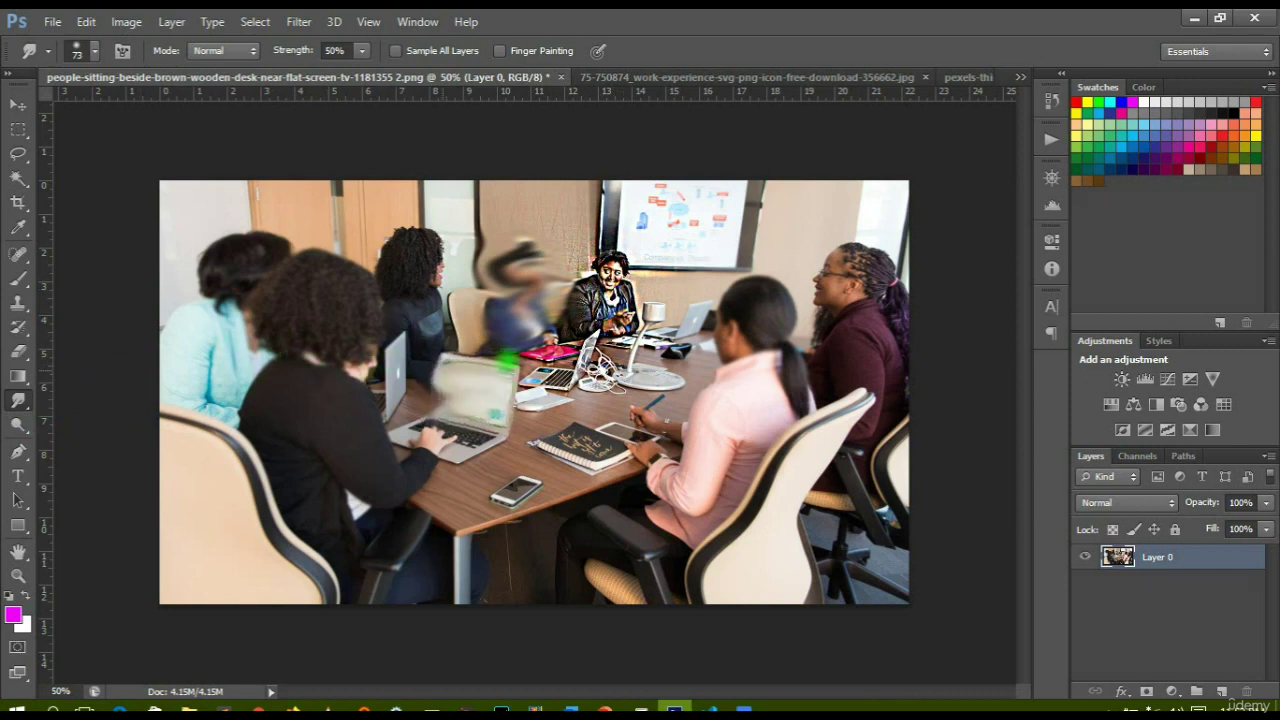